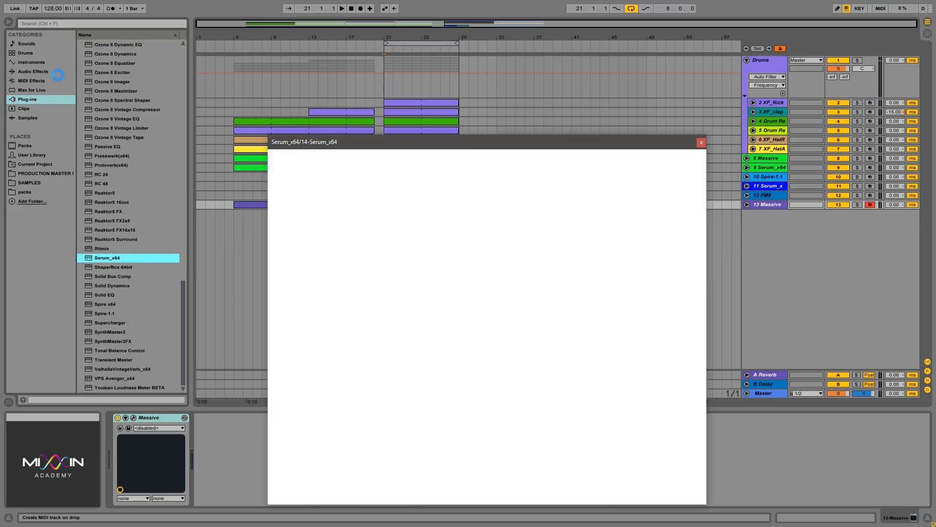
# - Show the audio effects in the browser and set the unison of Serum's oscillator A to 15 voices
pyautogui.click(35, 71)
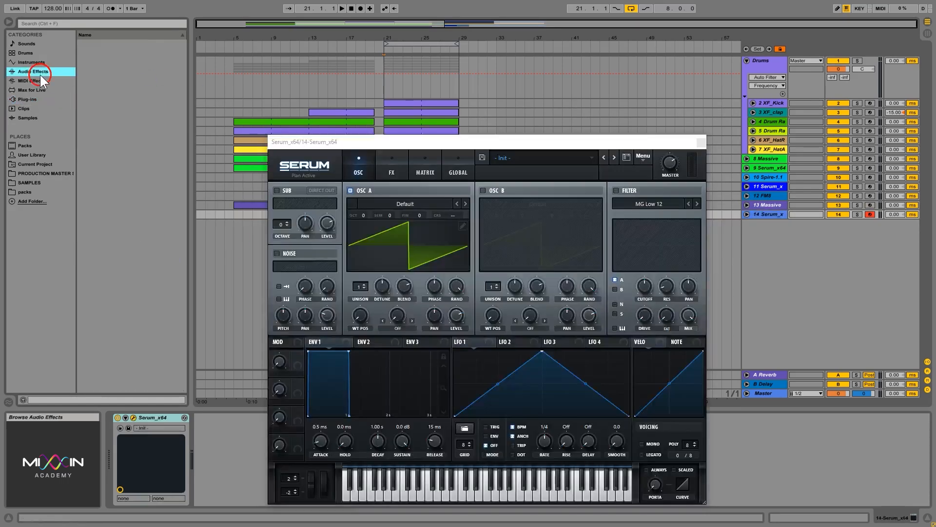
pyautogui.click(538, 145)
pyautogui.moveTo(538, 145); pyautogui.dragTo(601, 88)
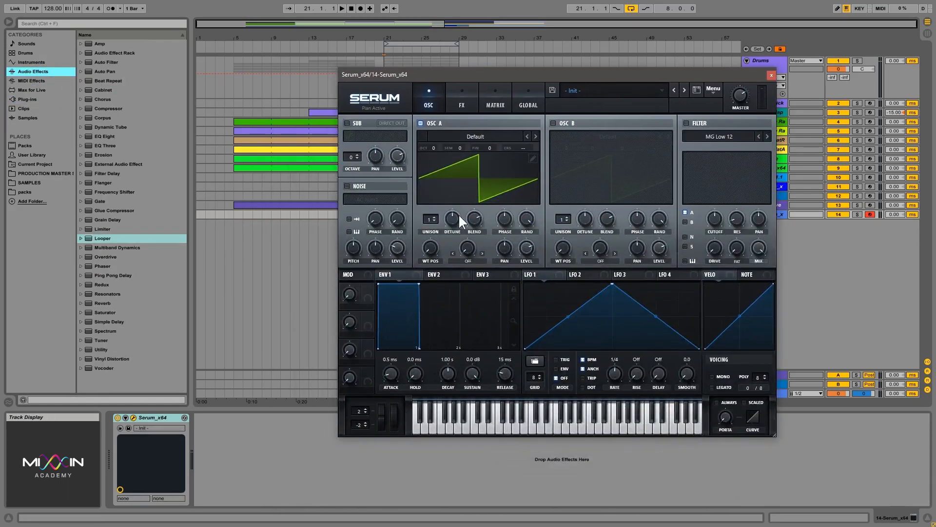
pyautogui.moveTo(427, 221); pyautogui.dragTo(443, 183)
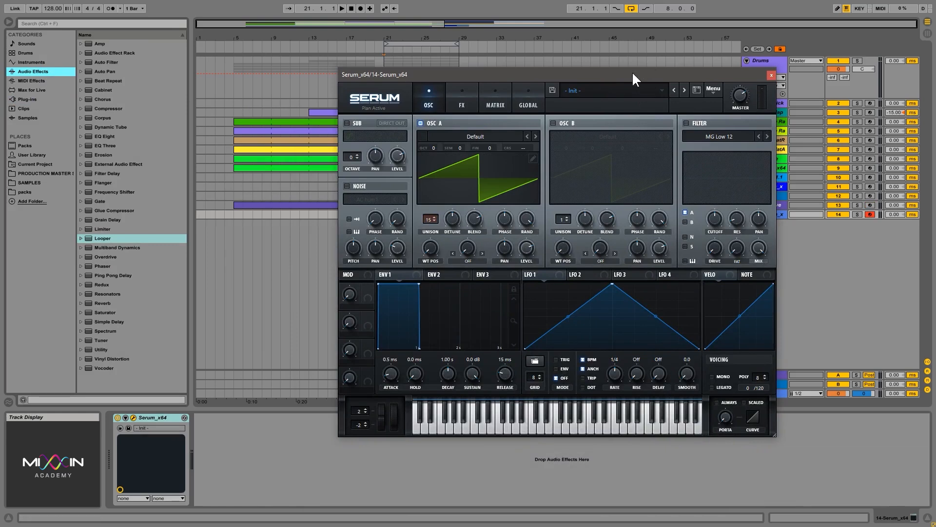
pyautogui.moveTo(632, 72); pyautogui.dragTo(584, 139)
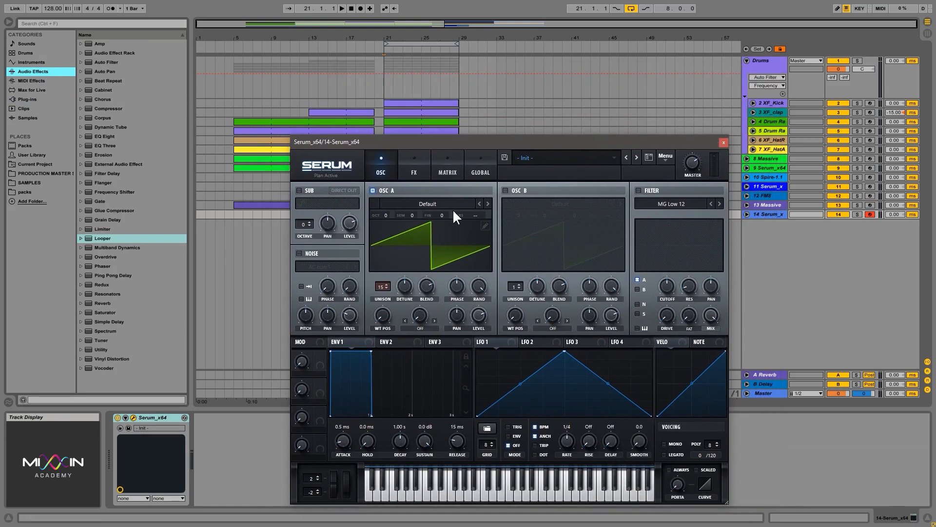
# - Set oscillator A's octave to -1 and enable the filter with velocity modulating its cutoff
pyautogui.click(387, 220)
pyautogui.click(638, 190)
pyautogui.moveTo(688, 281); pyautogui.dragTo(671, 295)
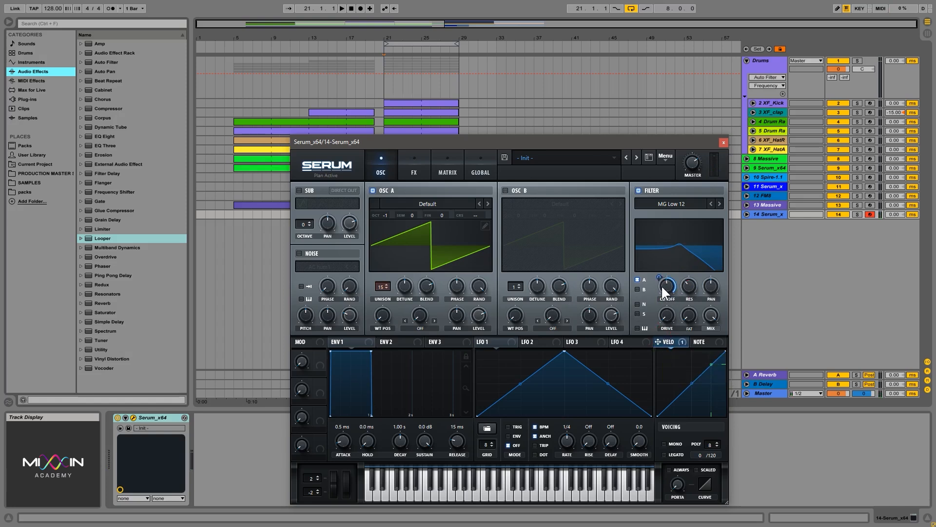
# - Adjust the filter cutoff and its velocity modulation depth while playing a note, and close the Serum window
pyautogui.press('a')
pyautogui.keyDown('alt'); pyautogui.keyDown('shift'); pyautogui.click(660, 279); pyautogui.keyUp('shift'); pyautogui.keyUp('alt')
pyautogui.moveTo(668, 284); pyautogui.dragTo(667, 282)
pyautogui.moveTo(668, 286)
pyautogui.mouseDown()
pyautogui.moveTo(666, 270)
pyautogui.moveTo(666, 285)
pyautogui.moveTo(658, 274)
pyautogui.mouseUp()
pyautogui.click(722, 143)
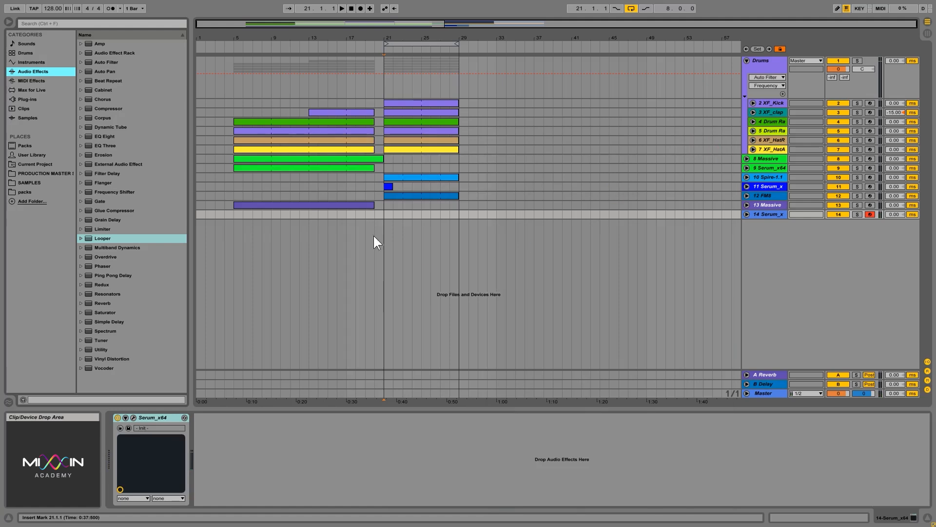
# - Insert a two-bar MIDI clip at bar 21 on track 14 and extend it to bar 29
pyautogui.click(385, 214)
pyautogui.moveTo(385, 215); pyautogui.dragTo(403, 215)
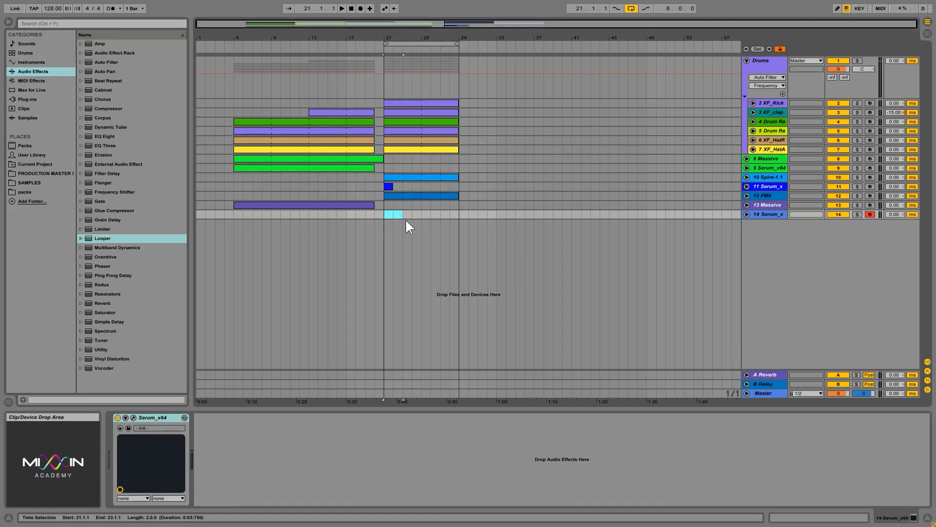
pyautogui.hotkey('ctrl', 'shift', 'm')
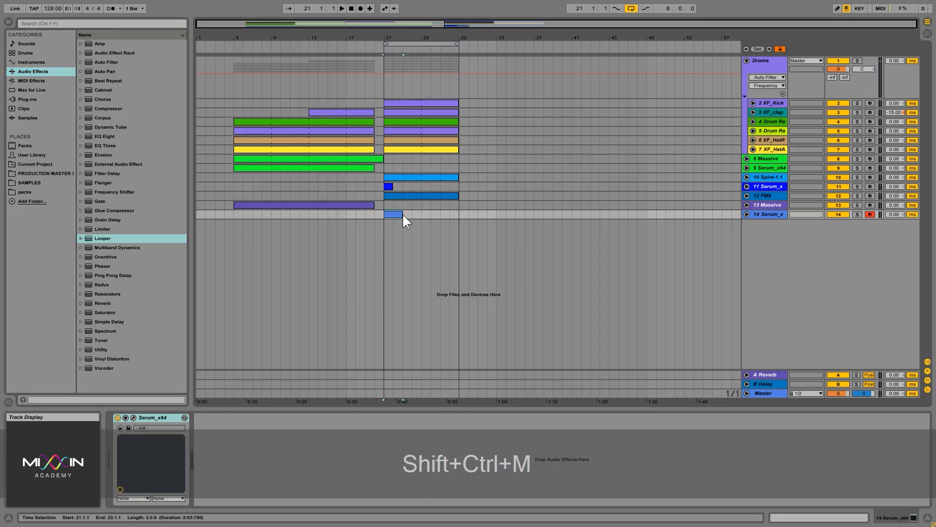
pyautogui.moveTo(403, 214); pyautogui.dragTo(465, 213)
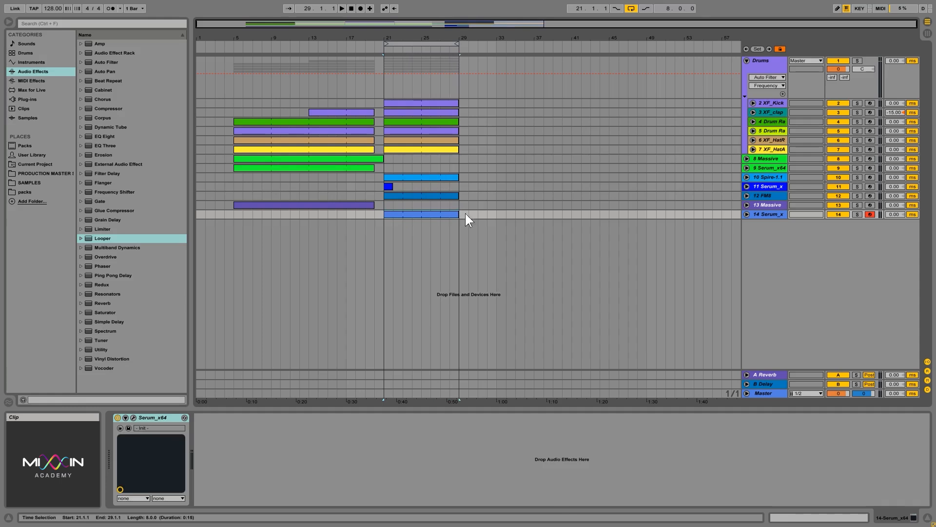
# - Unfold track 14 and open its new MIDI clip in the note editor during playback
pyautogui.click(747, 214)
pyautogui.press('space')
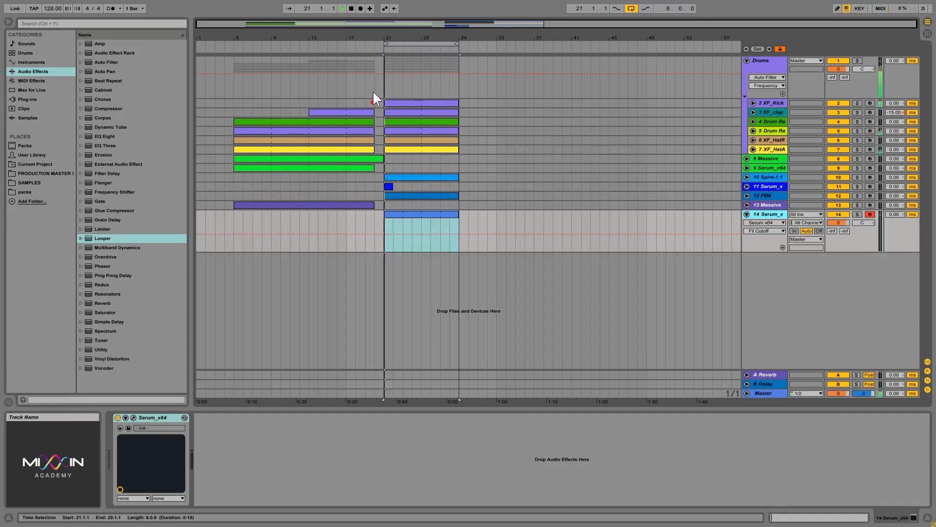
pyautogui.moveTo(393, 37); pyautogui.dragTo(394, 83)
pyautogui.click(419, 218)
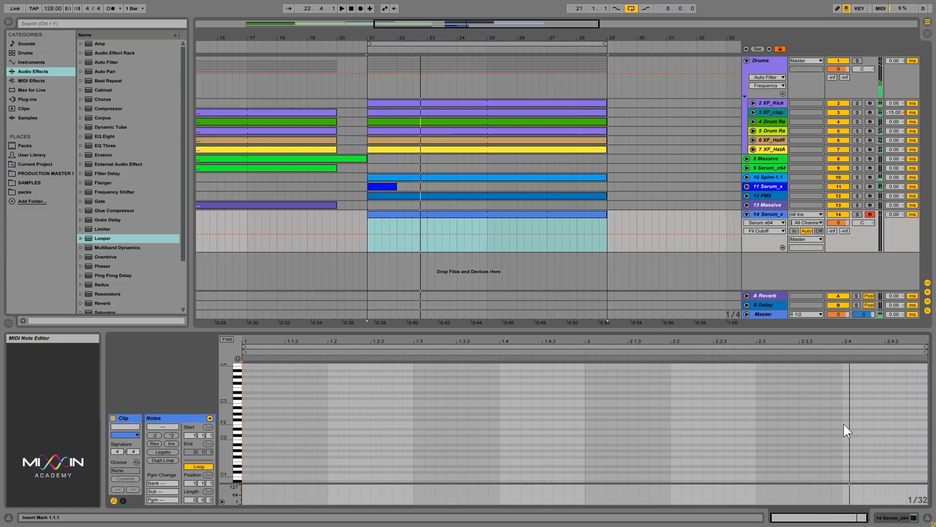
# - Draw a note at 2.3.3 in the clip, lengthen it to three 1/32 steps and raise it to A2
pyautogui.doubleClick(806, 423)
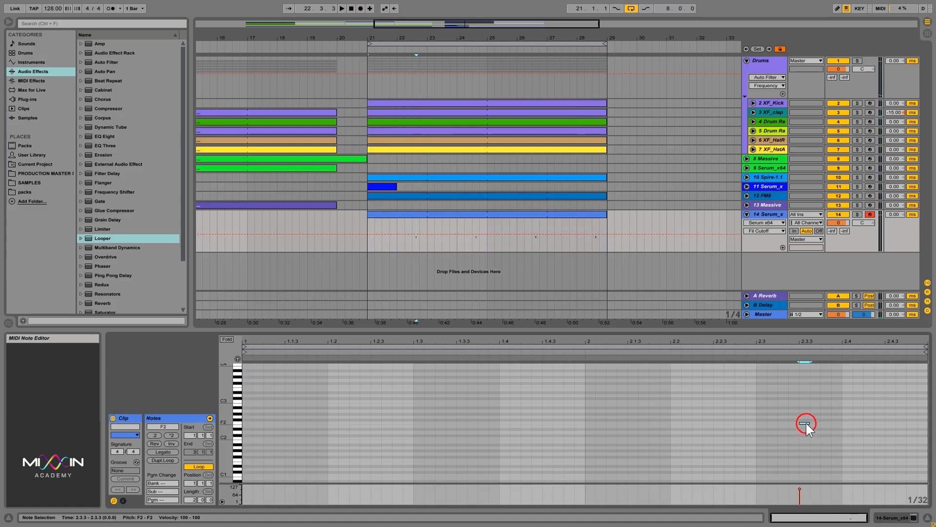
pyautogui.moveTo(806, 422); pyautogui.dragTo(835, 422)
pyautogui.press('Up')
pyautogui.press('Up')
pyautogui.press('Up')
pyautogui.press('Up')
# - Add two more A2 notes of the same length at 2.4.1 and 2.4.3
pyautogui.doubleClick(847, 410)
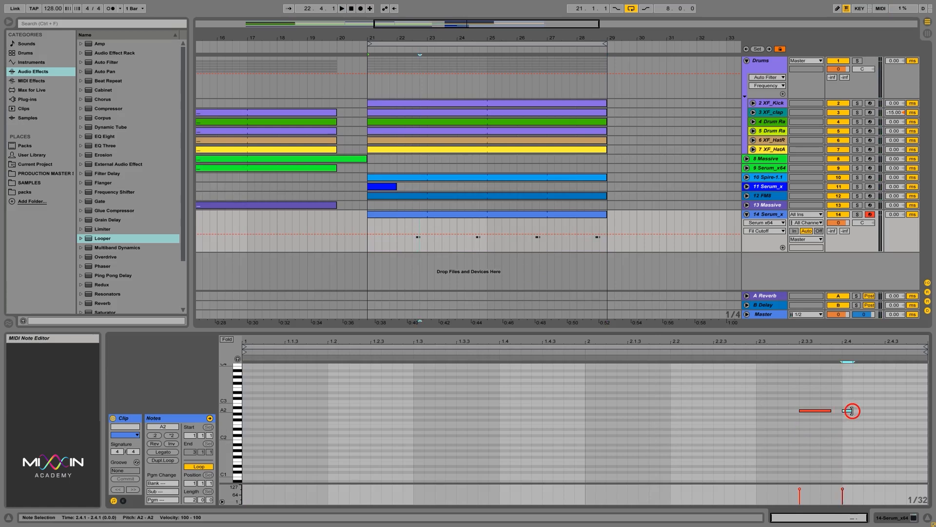
pyautogui.moveTo(852, 411); pyautogui.dragTo(761, 380)
pyautogui.doubleClick(892, 411)
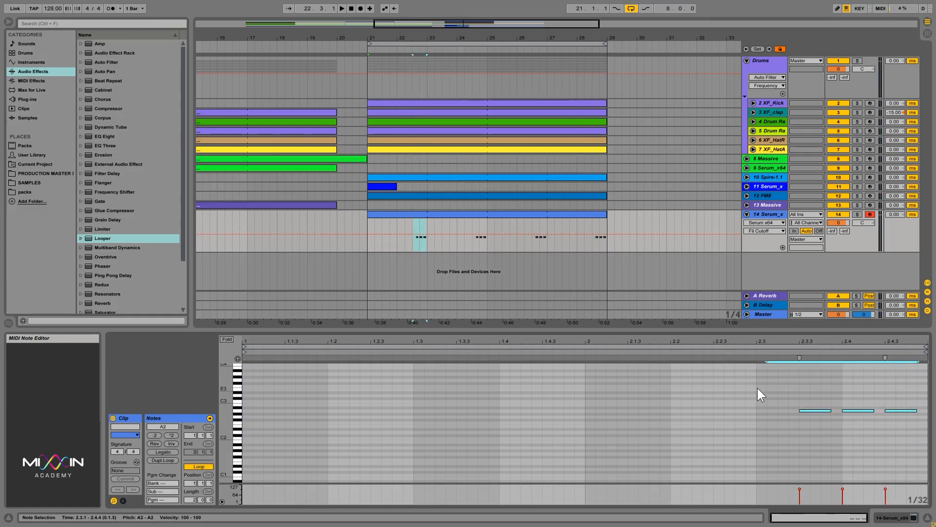
# - Play back the three A2 notes and enlarge the velocity lane below them
pyautogui.press('h')
pyautogui.press('space')
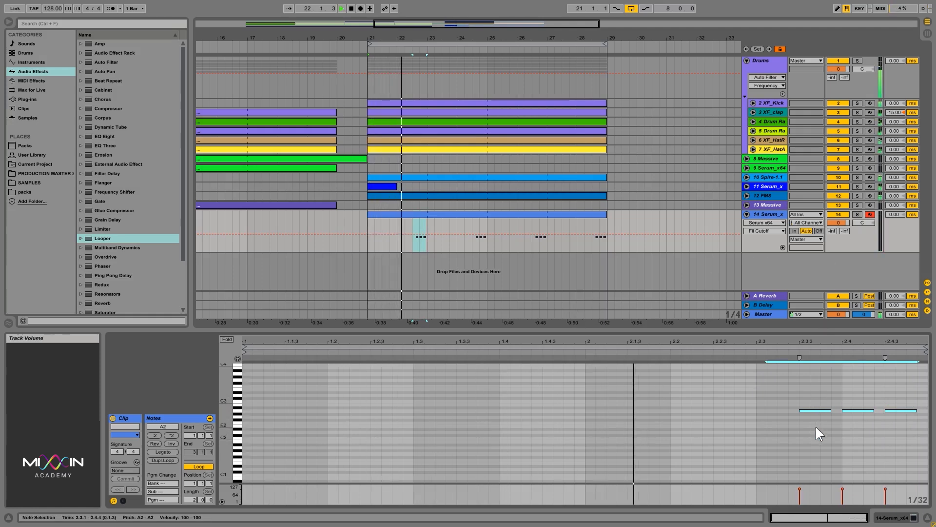
pyautogui.moveTo(824, 482)
pyautogui.mouseDown()
pyautogui.moveTo(824, 448)
pyautogui.moveTo(800, 491)
pyautogui.moveTo(843, 487)
pyautogui.moveTo(842, 468)
pyautogui.mouseUp()
pyautogui.press('space')
# - Shorten the second and third A2 notes and set their velocities to 103 and 65, and restart playback
pyautogui.click(833, 420)
pyautogui.moveTo(874, 411); pyautogui.dragTo(907, 410)
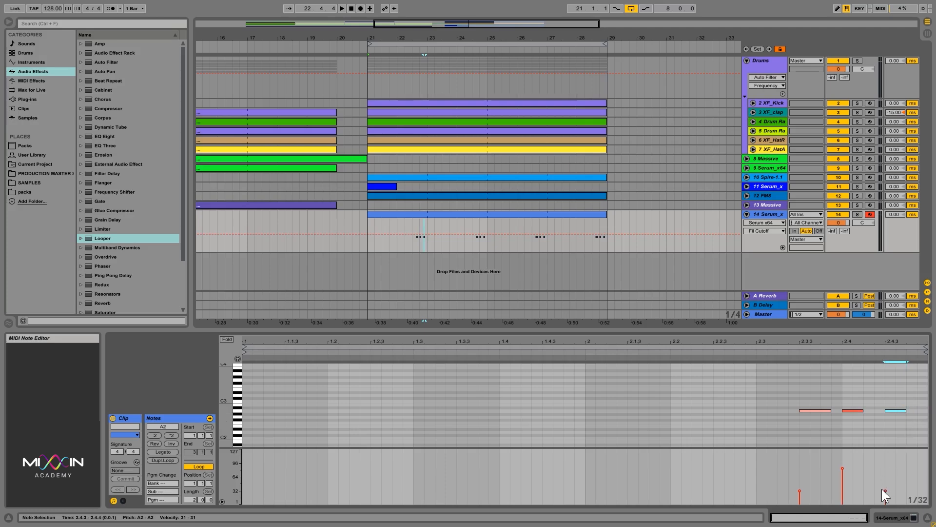
pyautogui.moveTo(887, 490)
pyautogui.mouseDown()
pyautogui.moveTo(886, 478)
pyautogui.moveTo(843, 459)
pyautogui.moveTo(885, 476)
pyautogui.mouseUp()
pyautogui.moveTo(907, 410); pyautogui.dragTo(896, 411)
pyautogui.click(893, 424)
pyautogui.press('space')
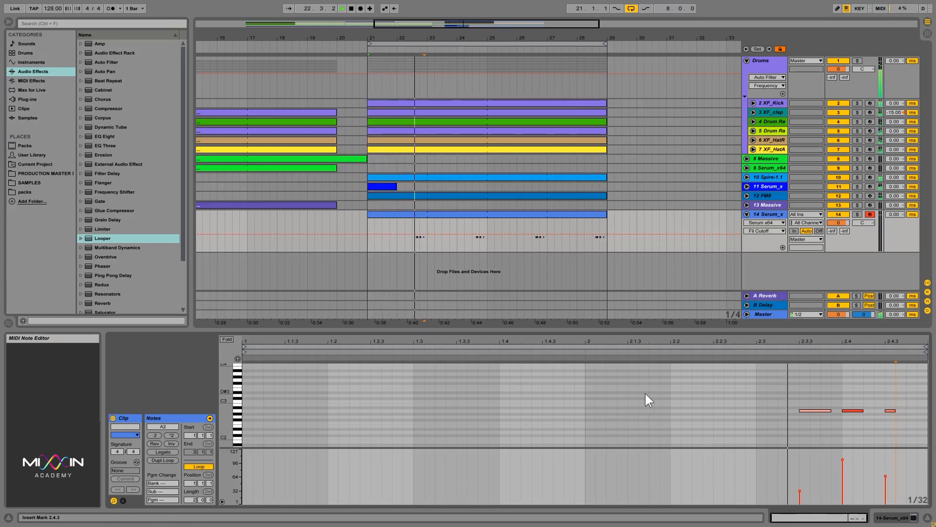
# - Lengthen the third note to match the second, and set the velocities to 37 for the first and 71 for the third
pyautogui.click(800, 490)
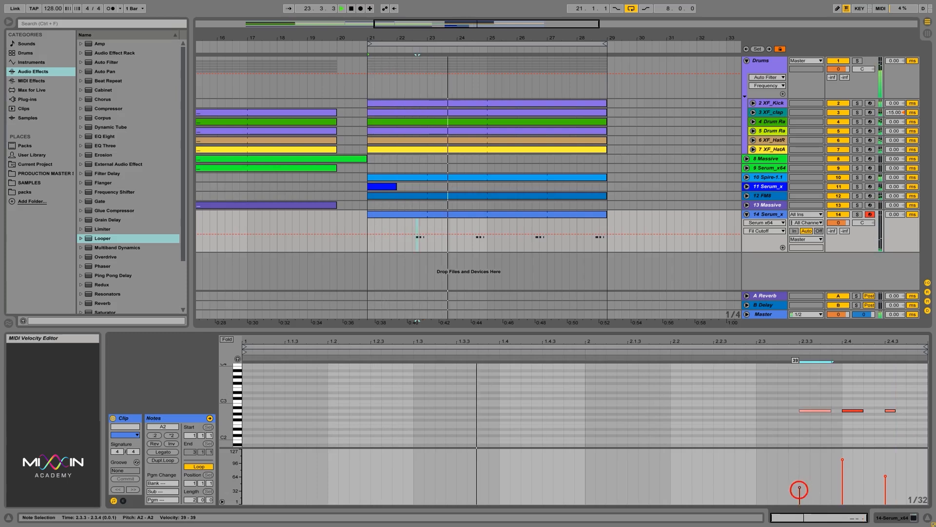
pyautogui.click(897, 411)
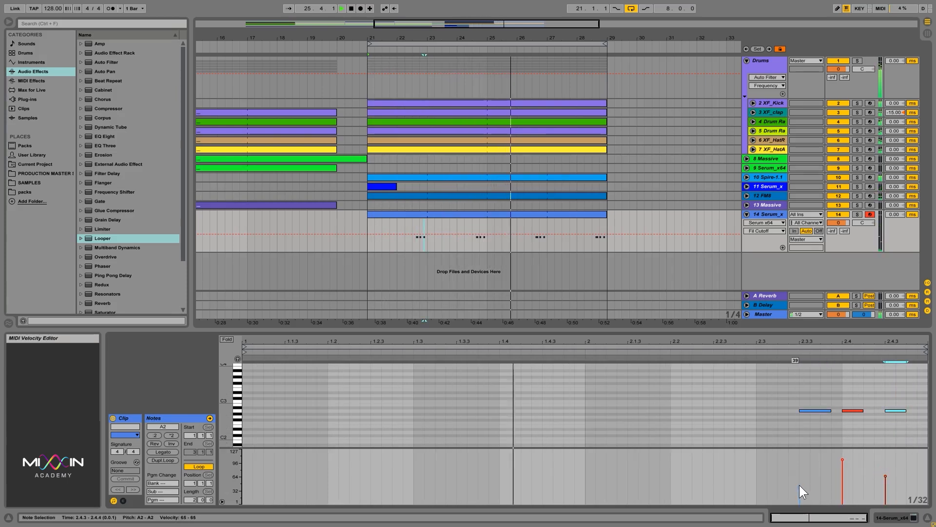
pyautogui.moveTo(799, 485); pyautogui.dragTo(800, 487)
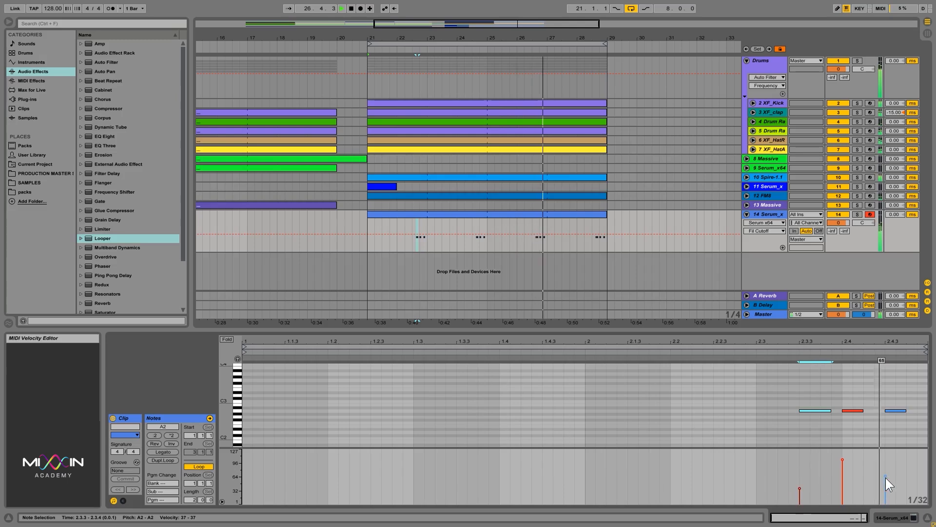
pyautogui.moveTo(886, 478); pyautogui.dragTo(886, 475)
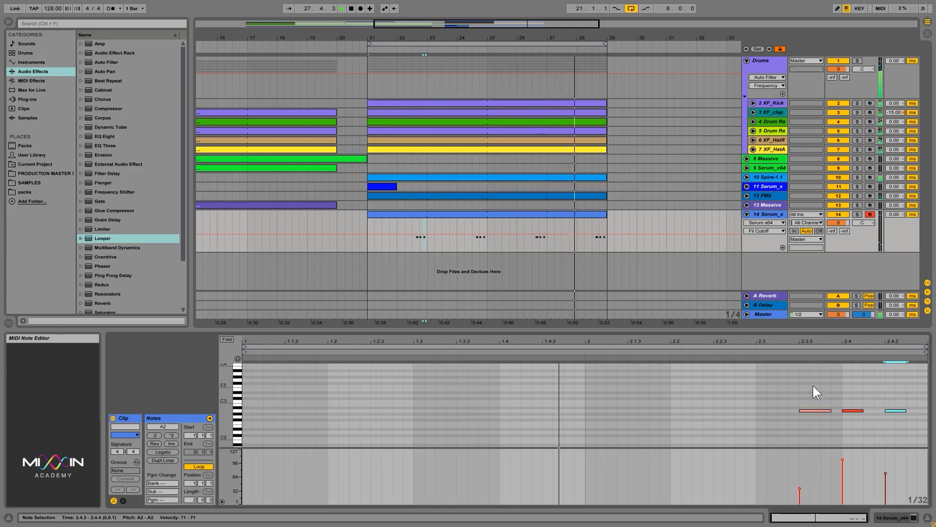
# - Copy the three A2 notes up to E3
pyautogui.moveTo(793, 384); pyautogui.dragTo(913, 412)
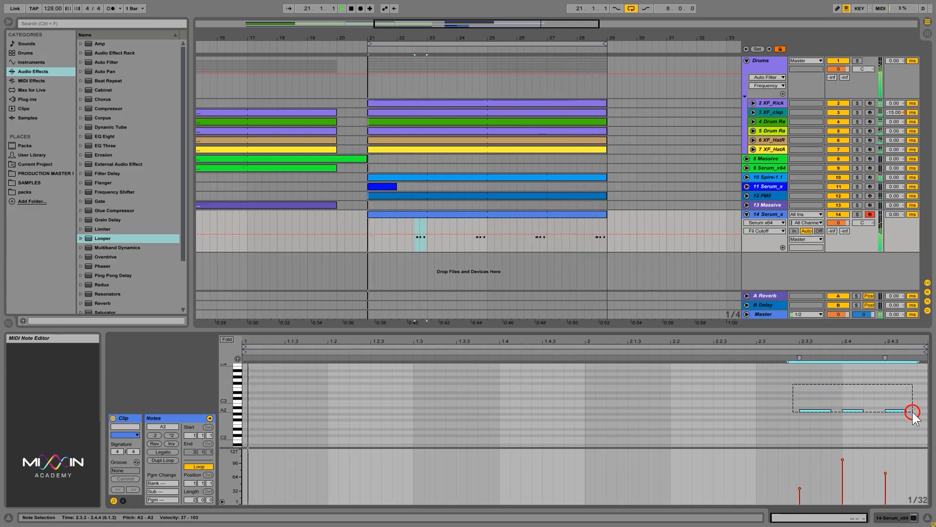
pyautogui.moveTo(812, 410); pyautogui.dragTo(810, 388)
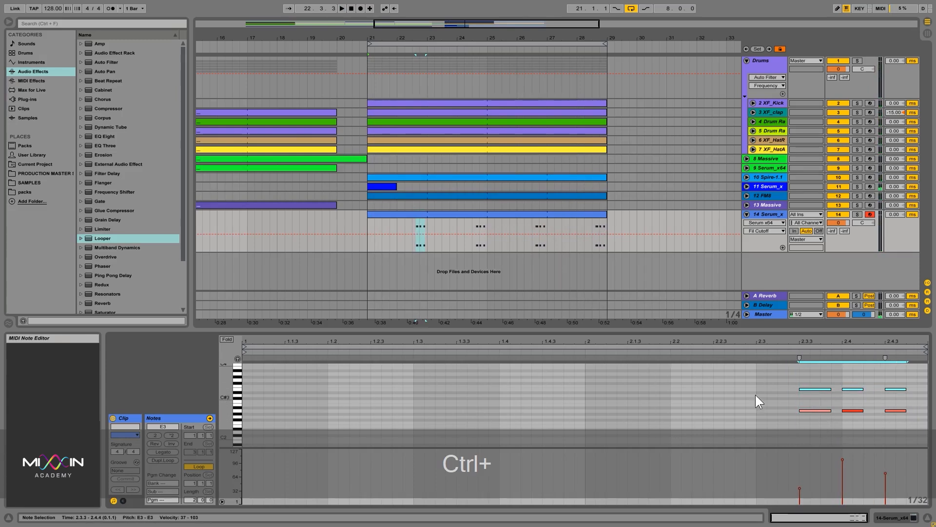
# - Play the arrangement and lower the volume of track 14 to -8.4 dB
pyautogui.click(408, 244)
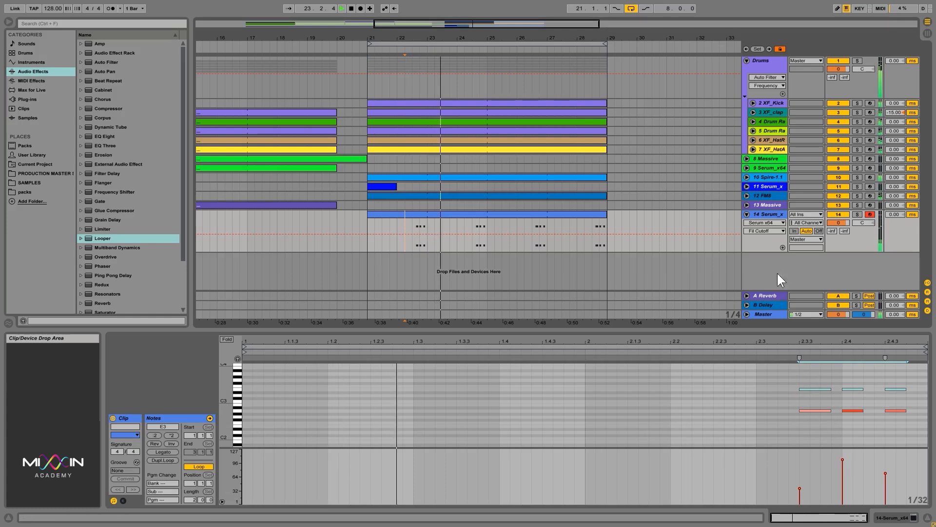
pyautogui.moveTo(841, 224); pyautogui.dragTo(839, 226)
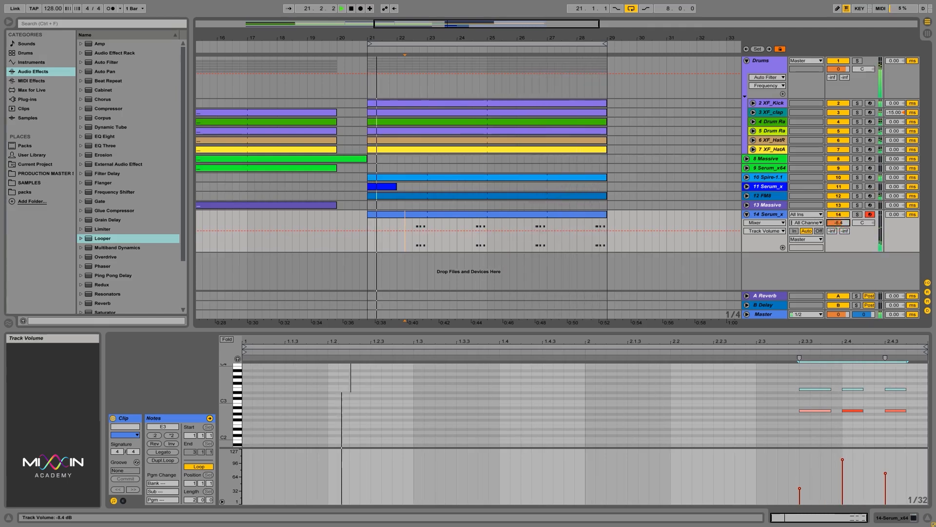
pyautogui.click(763, 409)
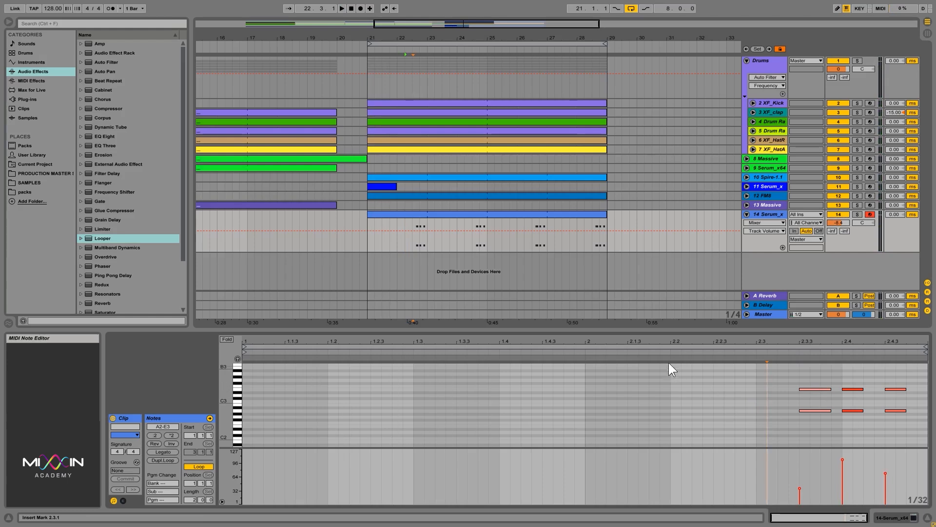
# - Draw A2 and E3 notes at the clip's start, each three sixteenths long, and set their velocity to 96
pyautogui.doubleClick(247, 410)
pyautogui.moveTo(255, 410); pyautogui.dragTo(310, 410)
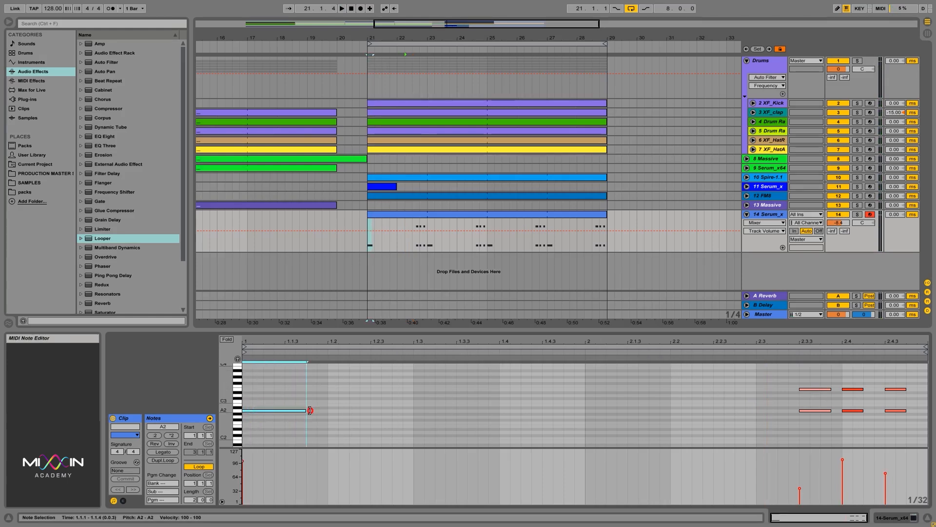
pyautogui.doubleClick(246, 389)
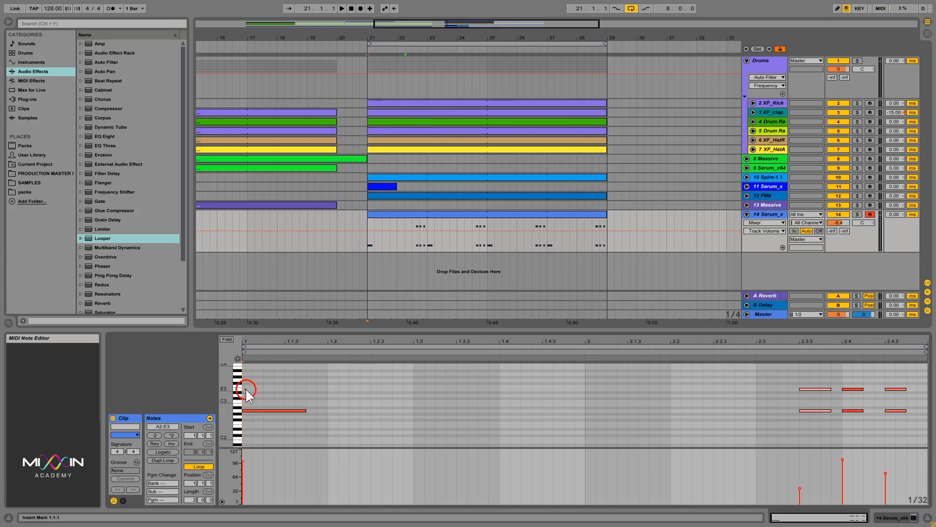
pyautogui.moveTo(253, 390); pyautogui.dragTo(306, 401)
pyautogui.click(276, 364)
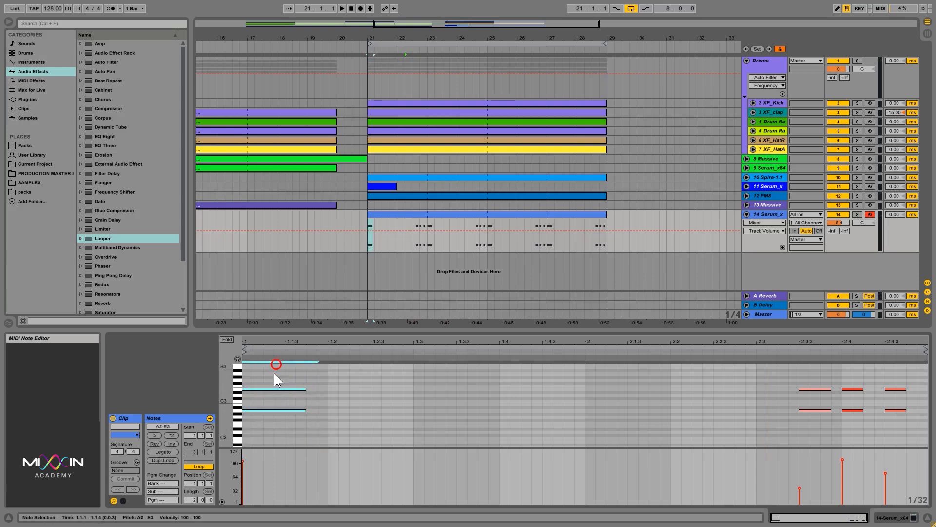
pyautogui.moveTo(244, 462); pyautogui.dragTo(243, 467)
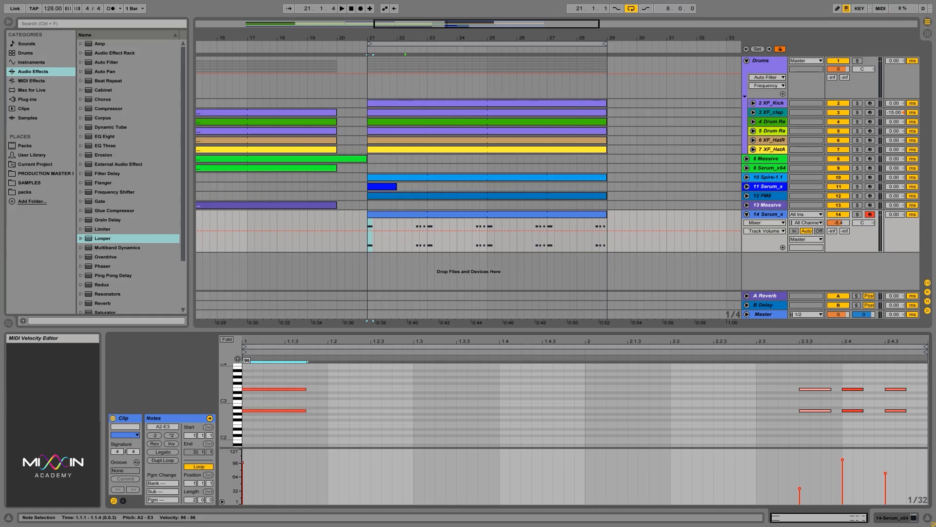
pyautogui.click(361, 411)
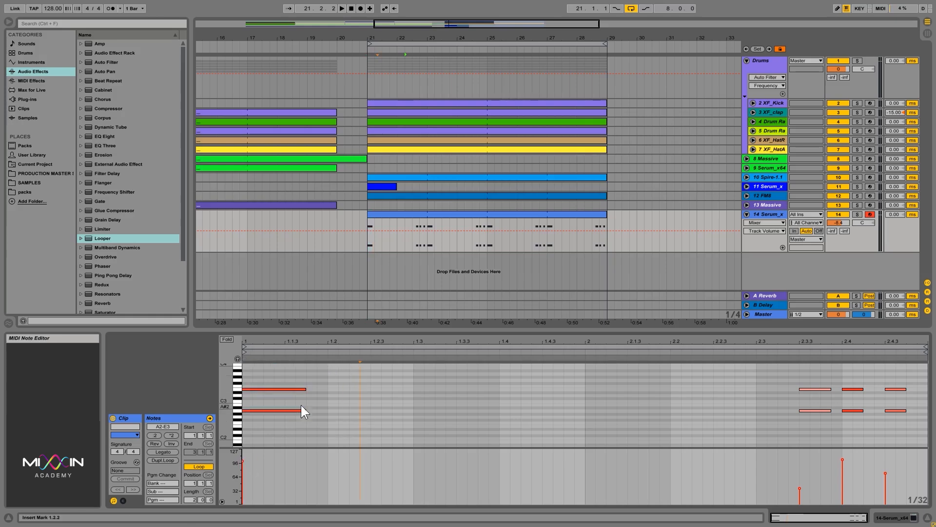
# - Show the clip's envelopes and draw a pitch bend falling from maximum at the clip's start along a curve to zero at 1.2
pyautogui.click(123, 500)
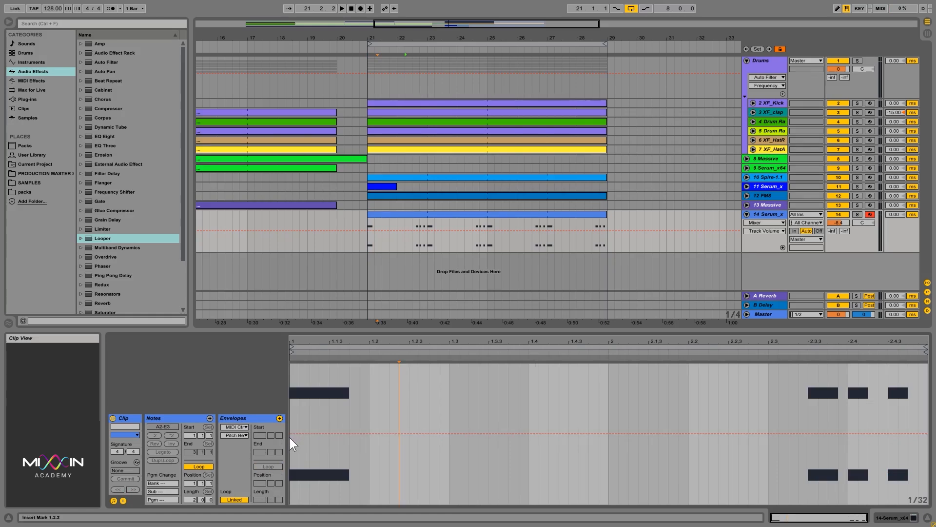
pyautogui.click(370, 433)
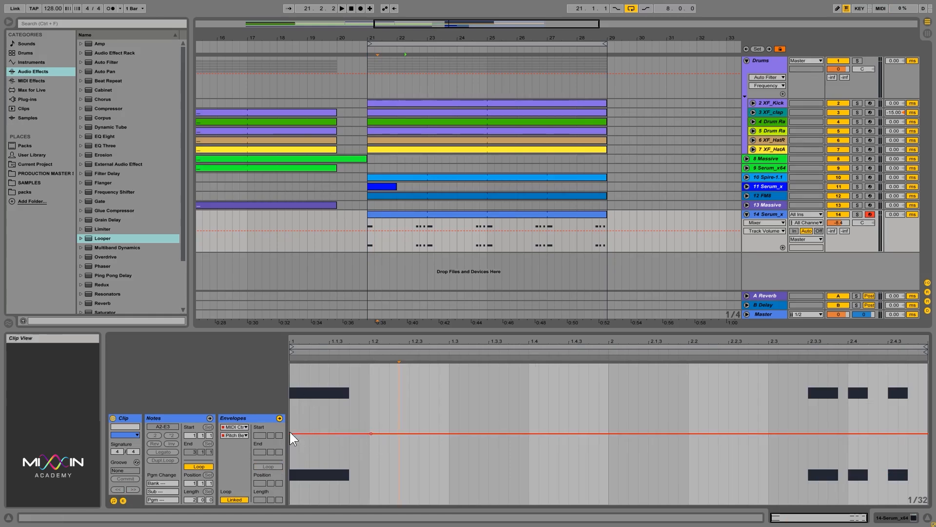
pyautogui.moveTo(298, 433); pyautogui.dragTo(303, 364)
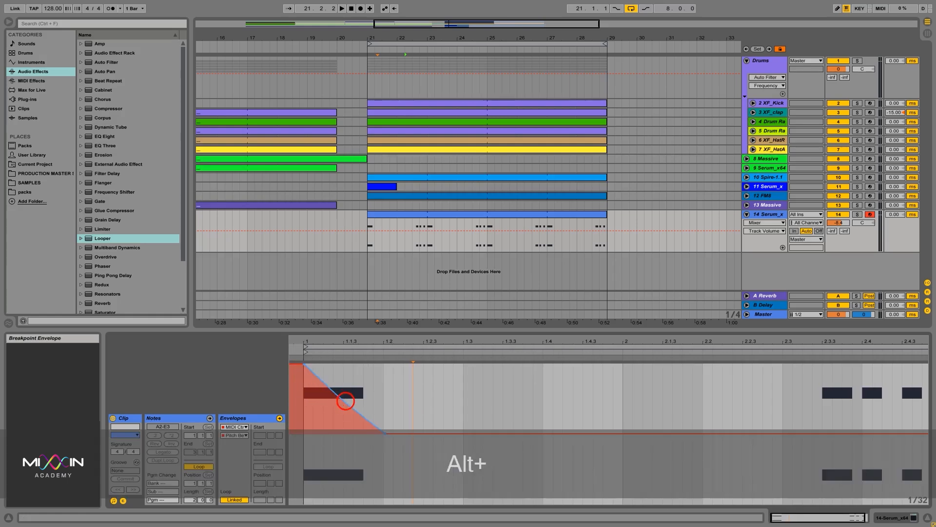
pyautogui.keyDown('alt'); pyautogui.moveTo(345, 400); pyautogui.dragTo(344, 419); pyautogui.keyUp('alt')
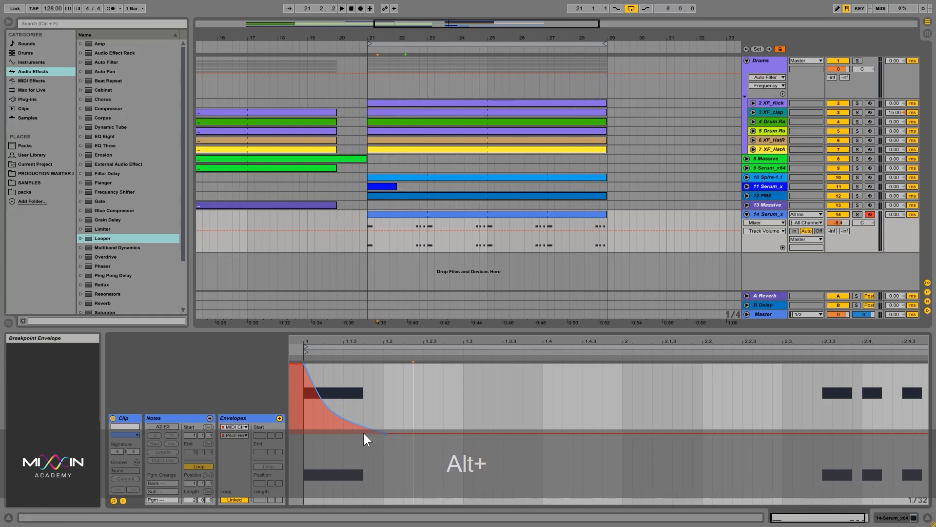
# - Move the end point of the pitch bend's fall to just before the first note's end and play the drop from bar 21
pyautogui.moveTo(352, 423); pyautogui.dragTo(358, 433)
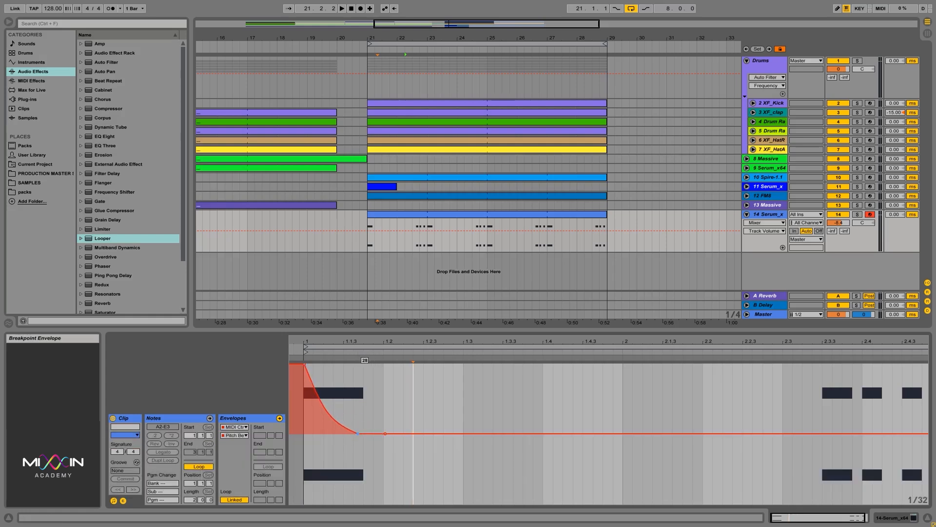
pyautogui.press('space')
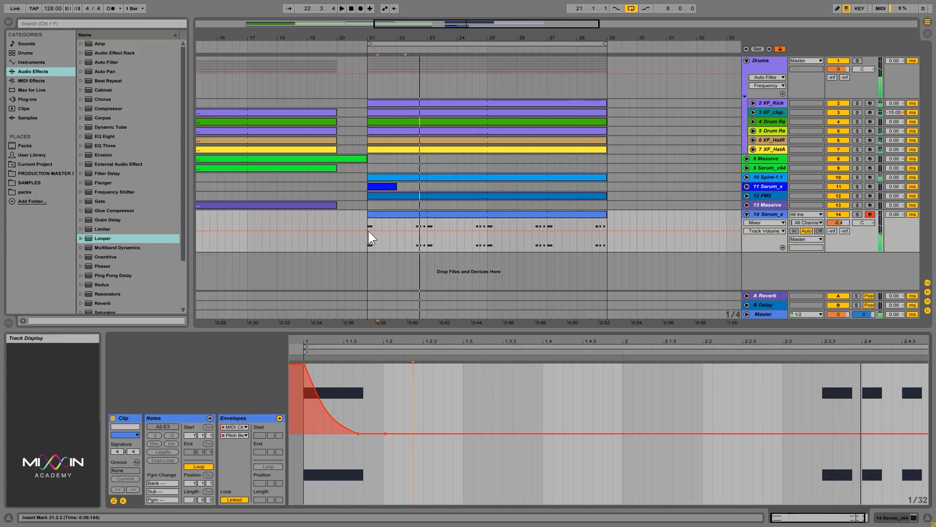
pyautogui.click(368, 231)
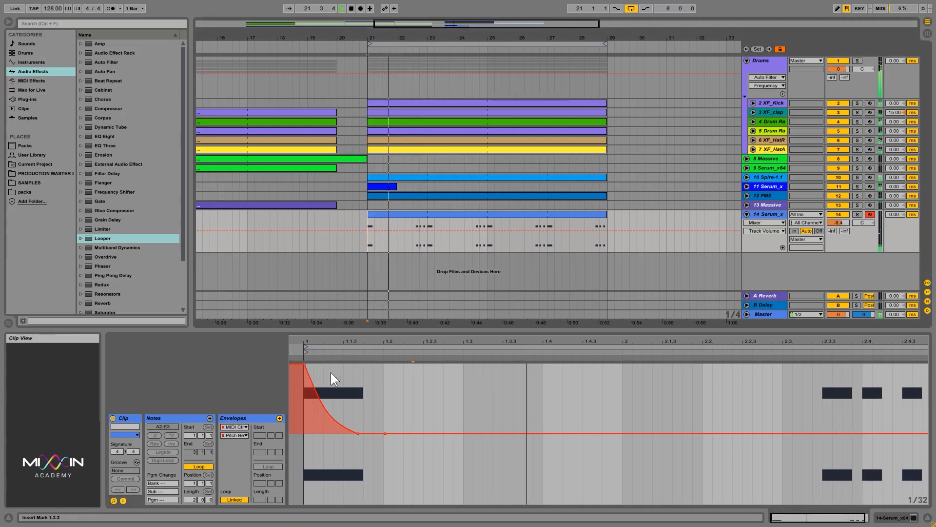
# - Open the Serum window from track 14 and try a bend-up range of 1 semitone during playback
pyautogui.click(893, 518)
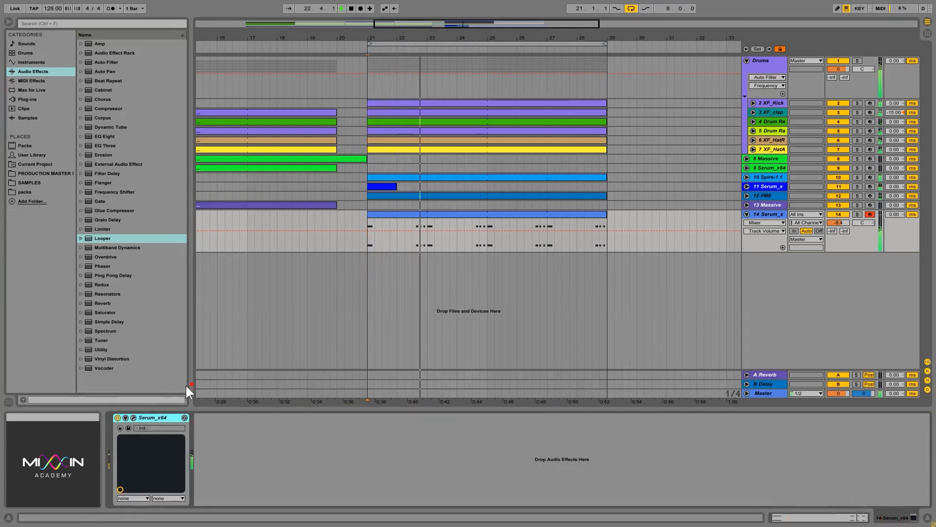
pyautogui.click(134, 417)
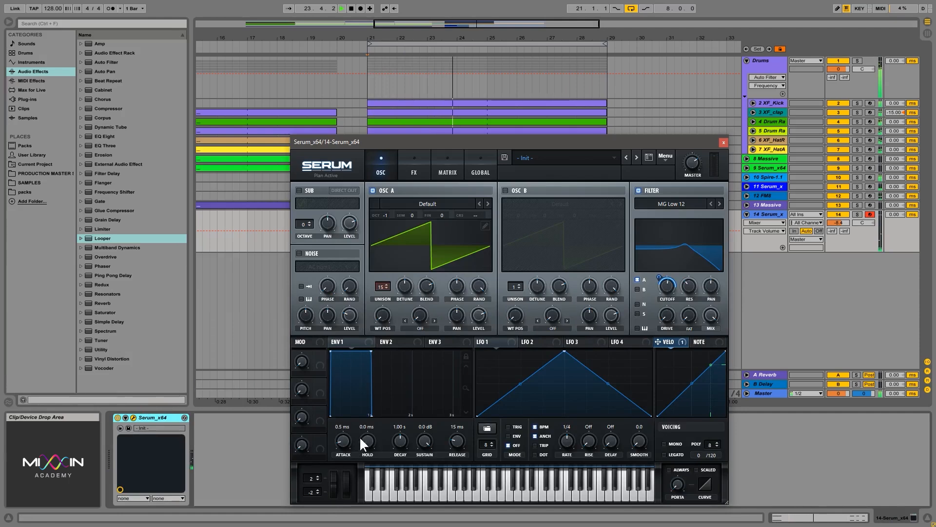
pyautogui.click(317, 476)
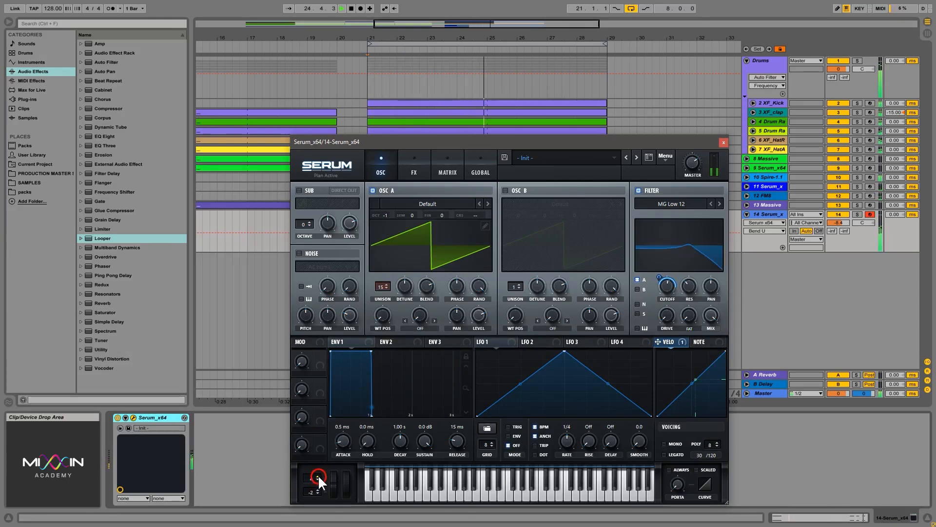
pyautogui.click(317, 476)
pyautogui.click(318, 479)
pyautogui.click(318, 479)
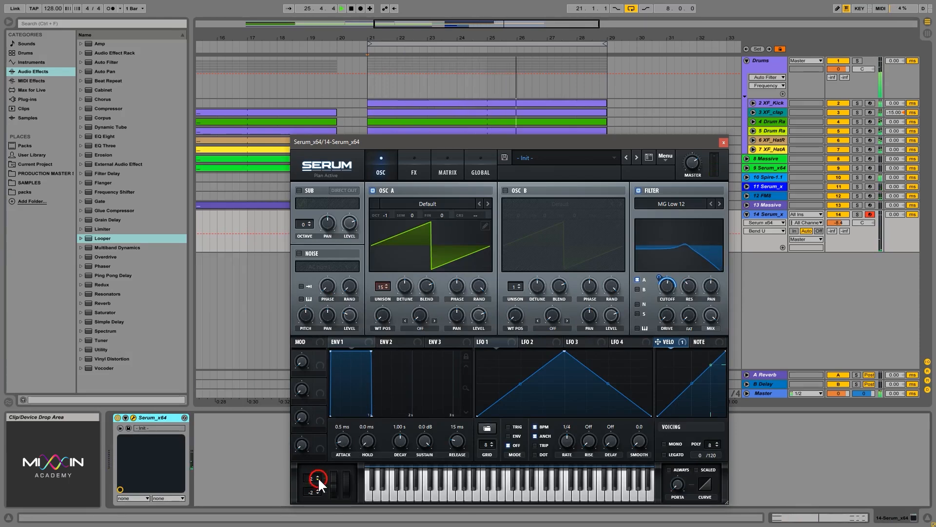
pyautogui.click(317, 479)
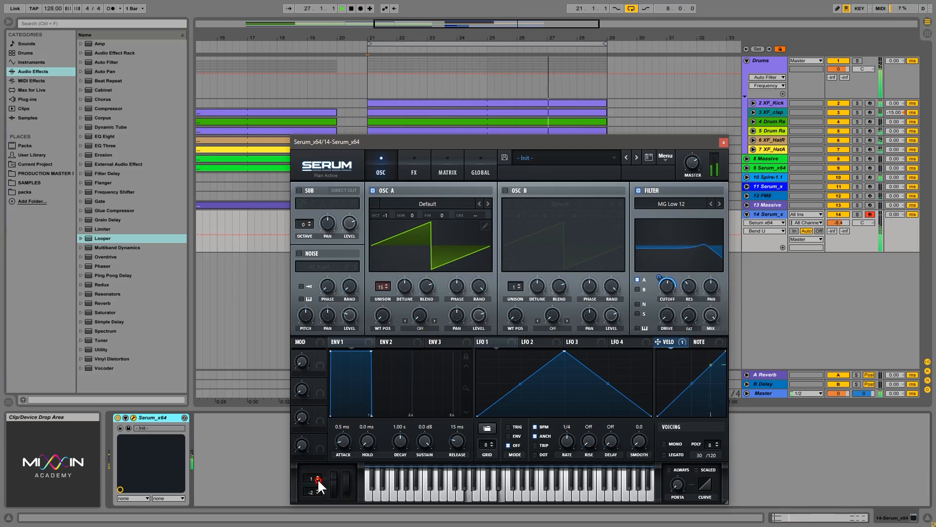
# - Try raising Serum's bend-up range to 12 semitones
pyautogui.press('space')
pyautogui.click(317, 475)
pyautogui.click(318, 475)
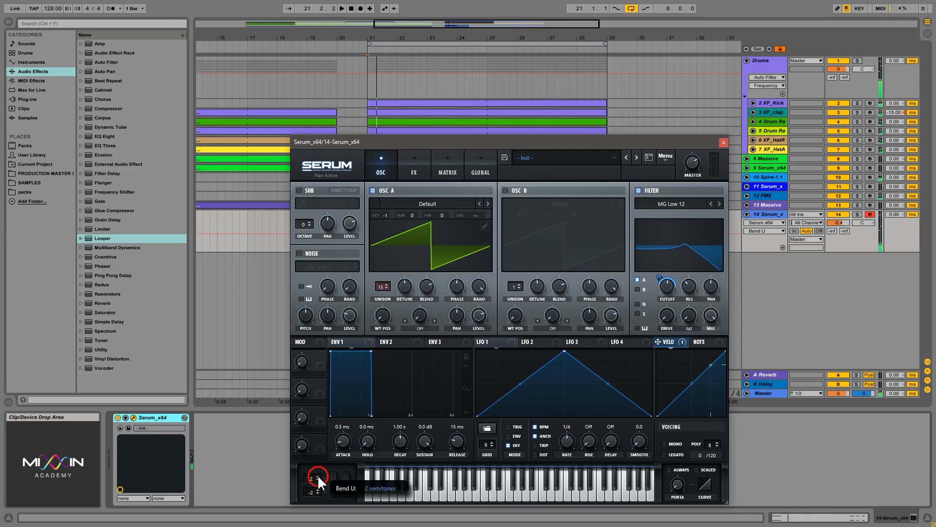
pyautogui.click(317, 476)
pyautogui.click(317, 476)
pyautogui.click(317, 476)
pyautogui.click(317, 475)
pyautogui.click(318, 475)
pyautogui.click(317, 476)
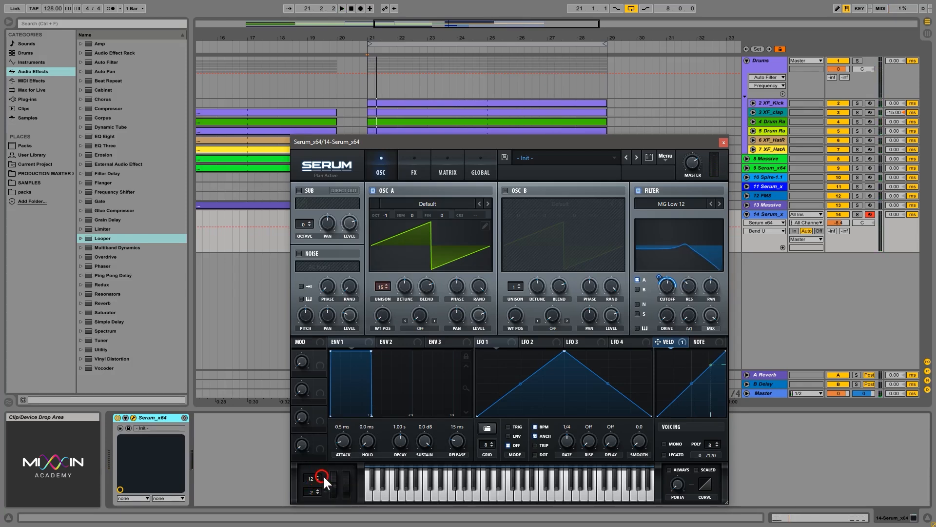
# - Audition the bend while lowering Serum's bend-up range through 7 to 2 semitones, and close the Serum window
pyautogui.press('space')
pyautogui.press('space')
pyautogui.doubleClick(318, 480)
pyautogui.doubleClick(318, 480)
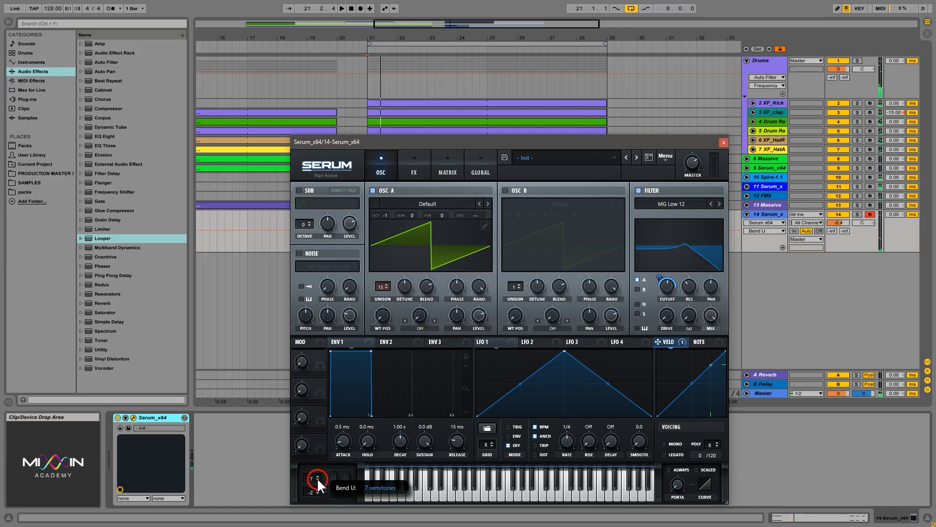
pyautogui.doubleClick(318, 480)
pyautogui.doubleClick(317, 480)
pyautogui.press('space')
pyautogui.doubleClick(317, 480)
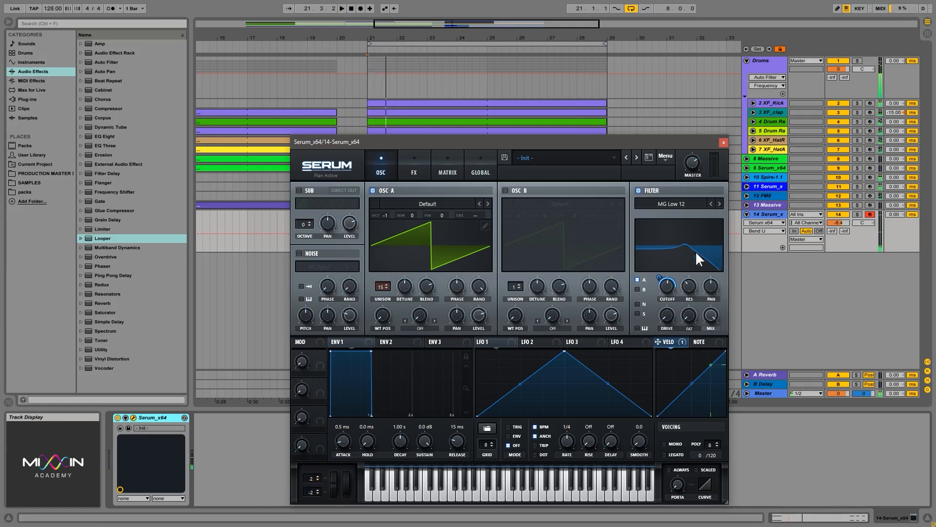
pyautogui.click(724, 143)
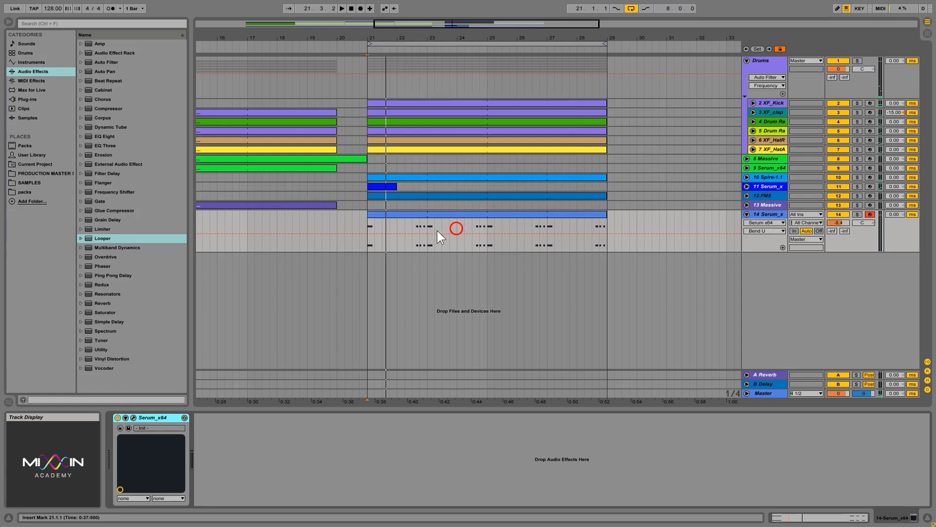
# - Open track 14's clip, bend the pitch bend's falling curve to drop more steeply, and play the drop
pyautogui.click(397, 210)
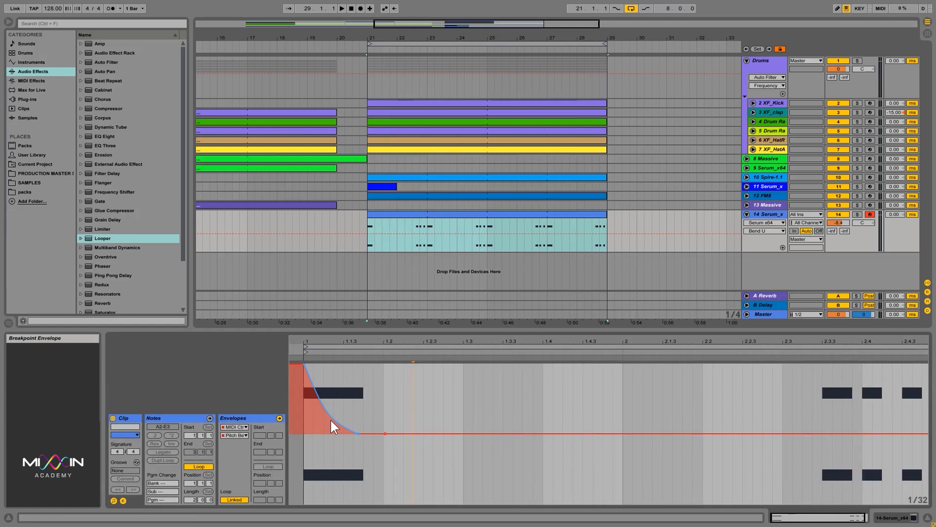
pyautogui.press('alt')
pyautogui.moveTo(331, 421); pyautogui.dragTo(330, 434)
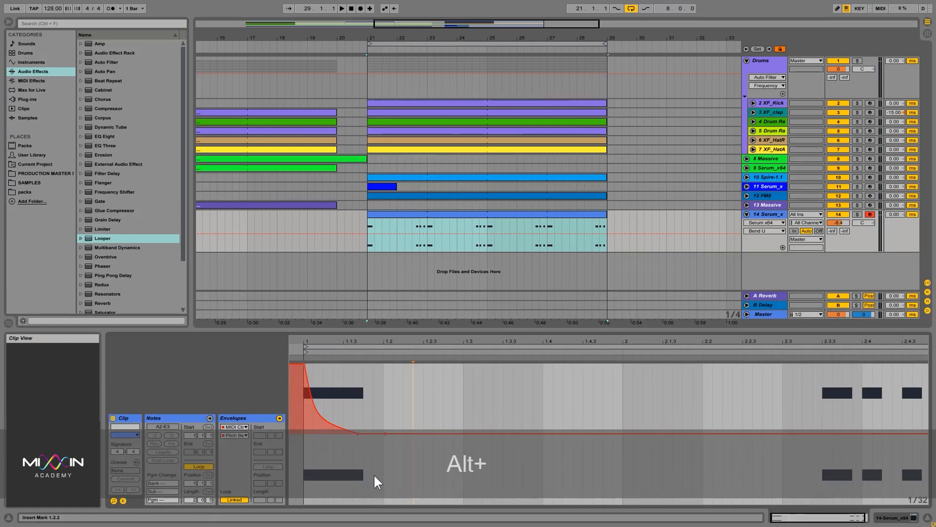
pyautogui.hotkey('alt', 'space')
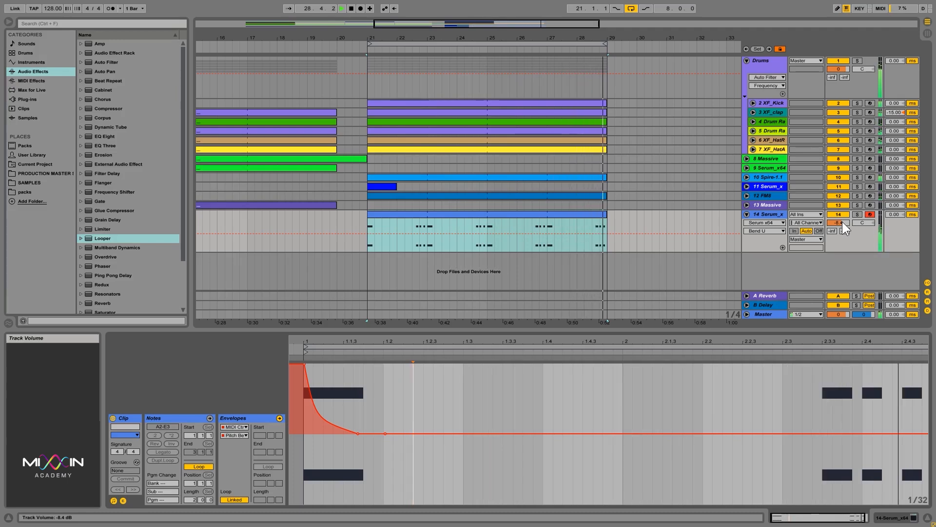
# - Hide the clip's envelopes and lower the upper E3 notes at 2.4.1 and 2.4.3 by two semitones
pyautogui.click(123, 501)
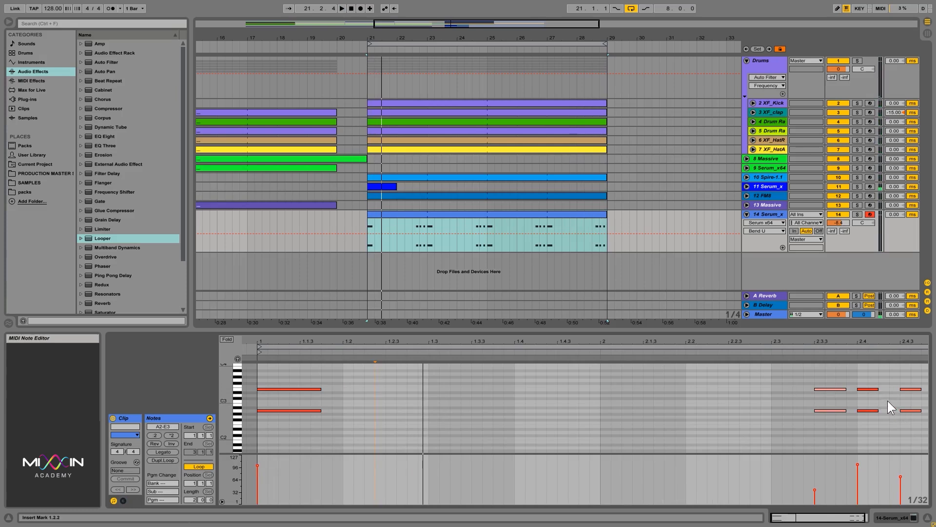
pyautogui.moveTo(911, 399); pyautogui.dragTo(874, 385)
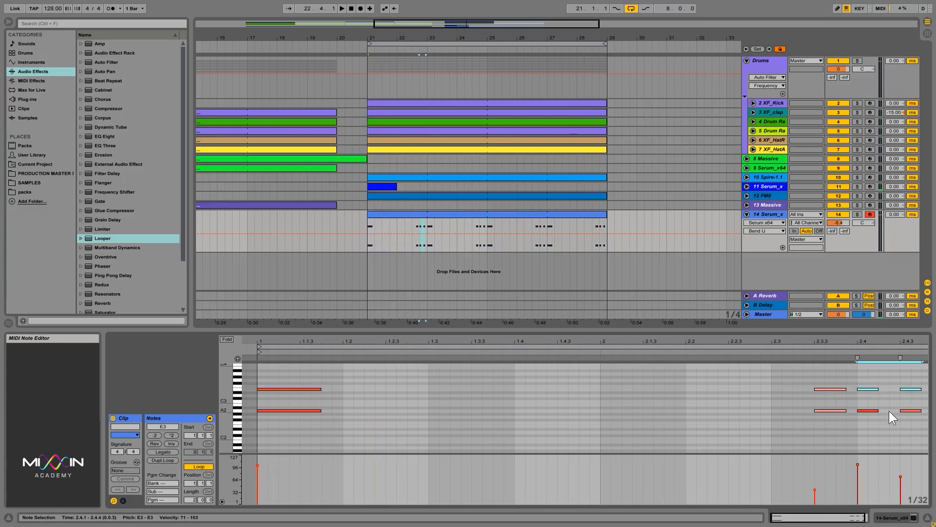
pyautogui.press('Down')
pyautogui.press('Down')
pyautogui.click(851, 400)
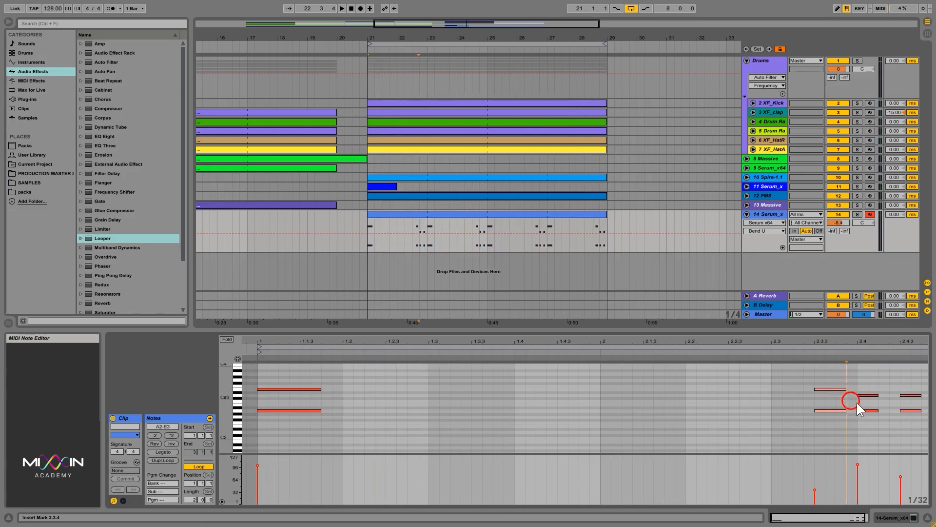
# - Lower the upper note at 2.4.3 to C3 and play the arrangement from bar 22
pyautogui.click(911, 395)
pyautogui.press('Down')
pyautogui.press('Down')
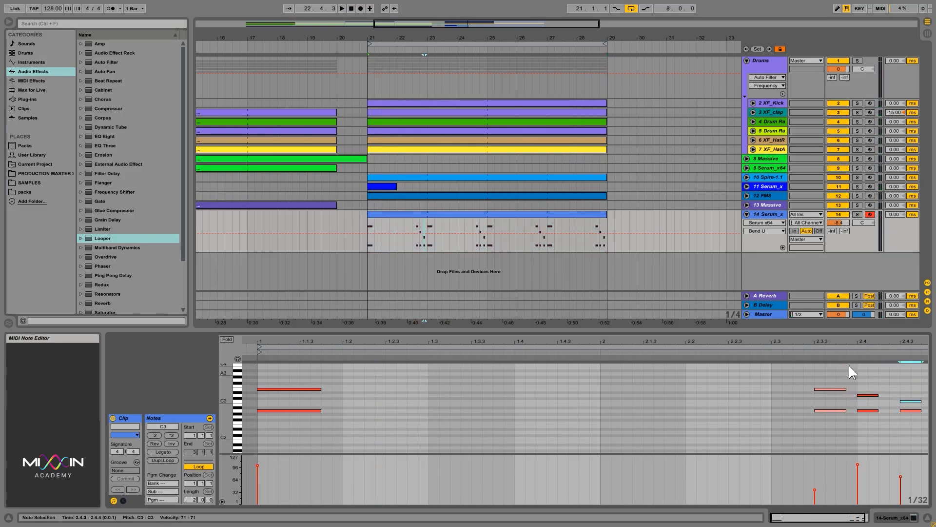
pyautogui.click(412, 241)
pyautogui.press('space')
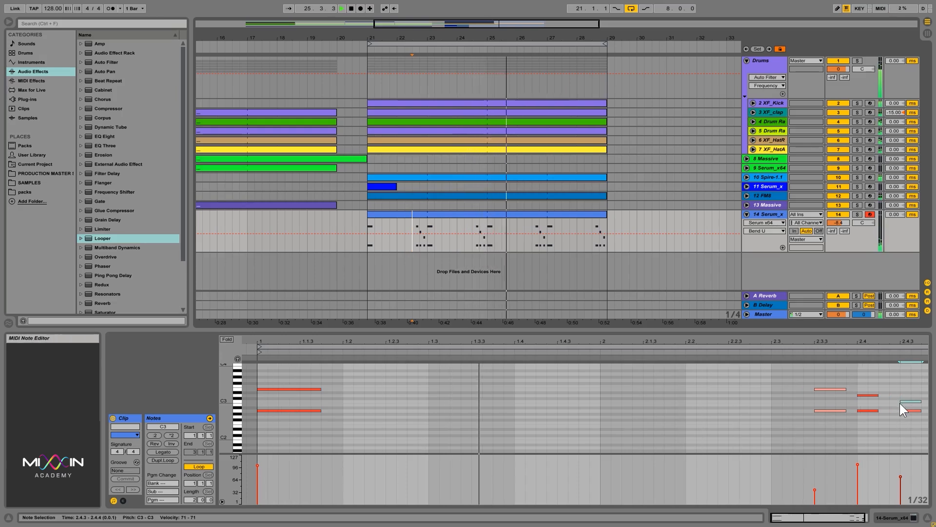
# - Swap the pitches of the last two upper notes, C3 at 2.4.1 and D3 at 2.4.3, and play the result
pyautogui.press('space')
pyautogui.moveTo(877, 394); pyautogui.dragTo(823, 411)
pyautogui.click(900, 389)
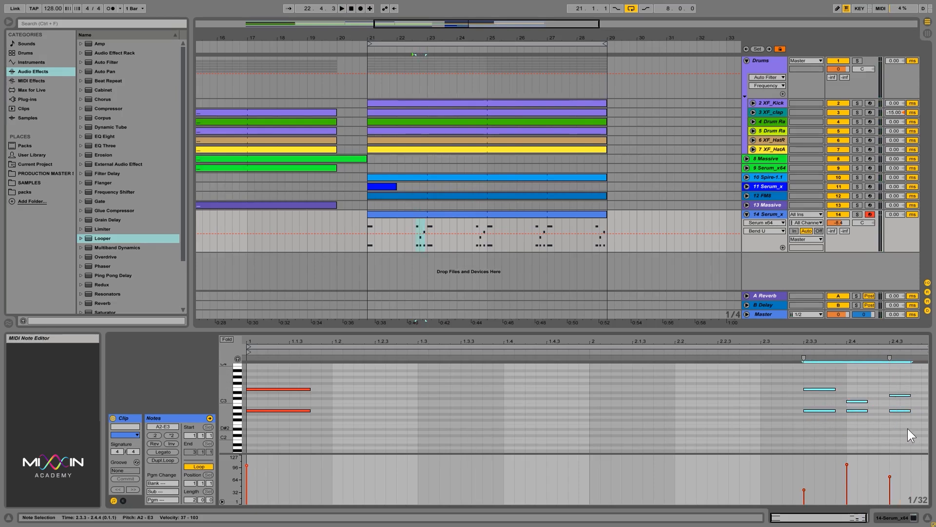
pyautogui.press('space')
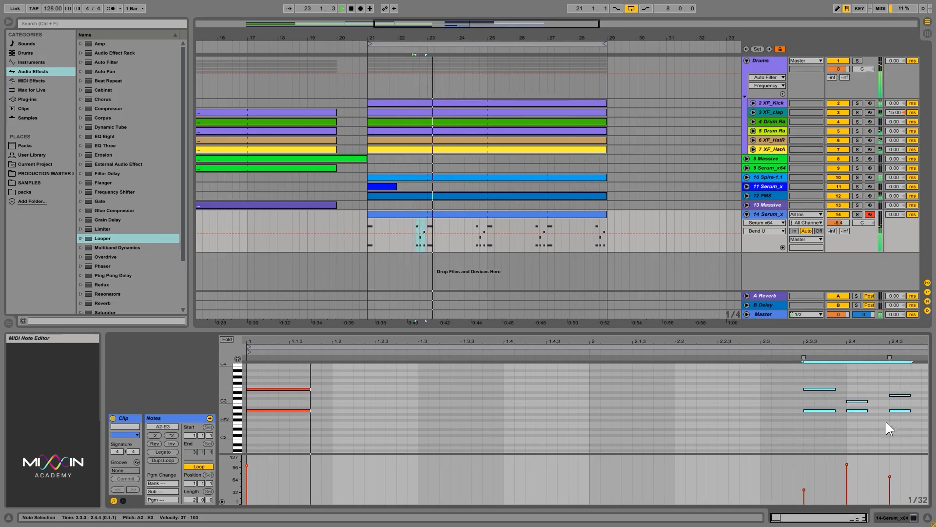
# - Lower the A2 note at 2.4.3 to G2
pyautogui.click(728, 390)
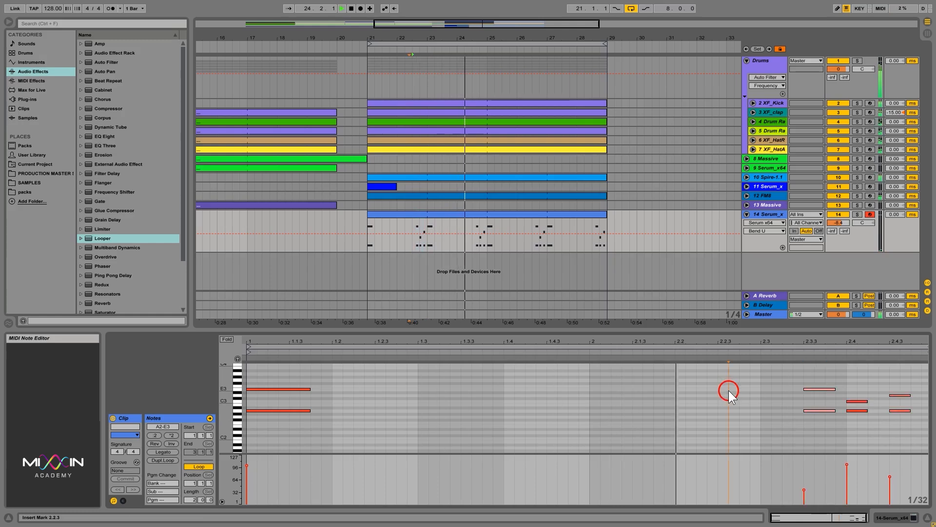
pyautogui.click(896, 411)
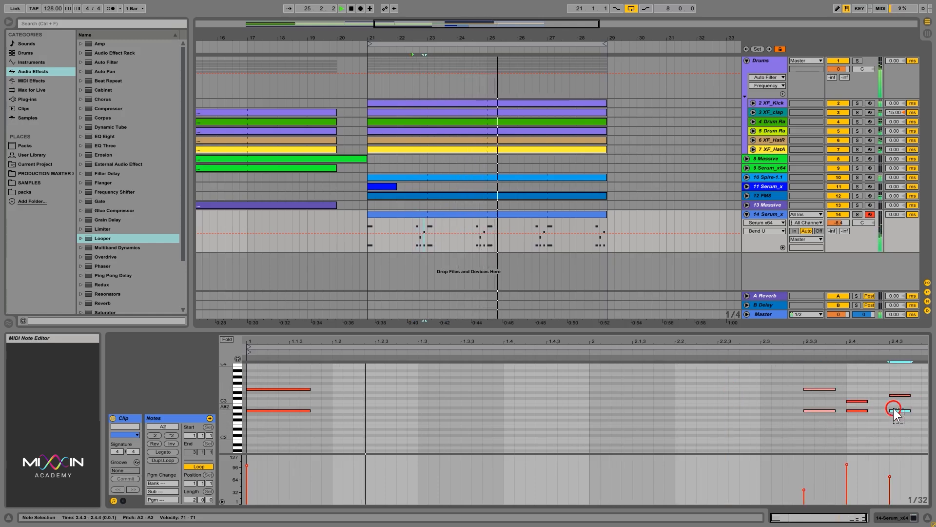
pyautogui.moveTo(893, 408); pyautogui.dragTo(895, 414)
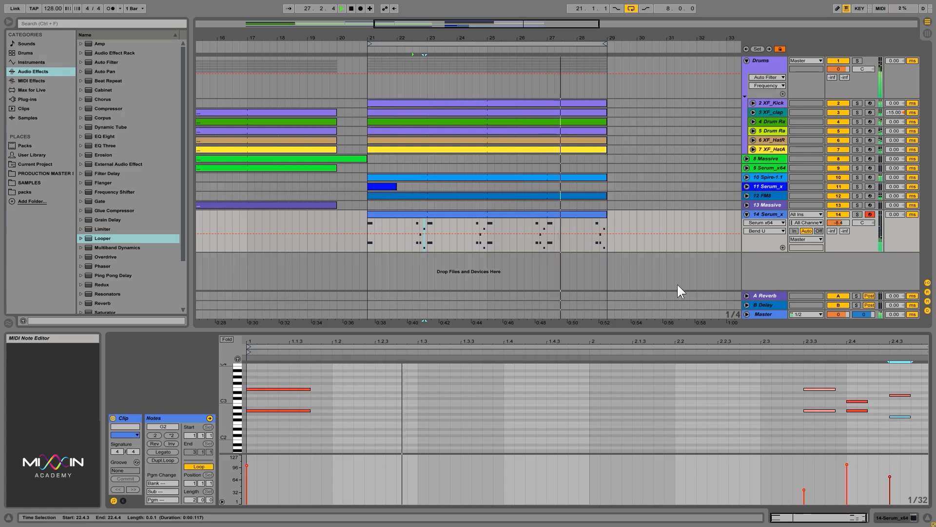
# - Set the volume of track 14 to -8.9 dB during playback
pyautogui.click(777, 215)
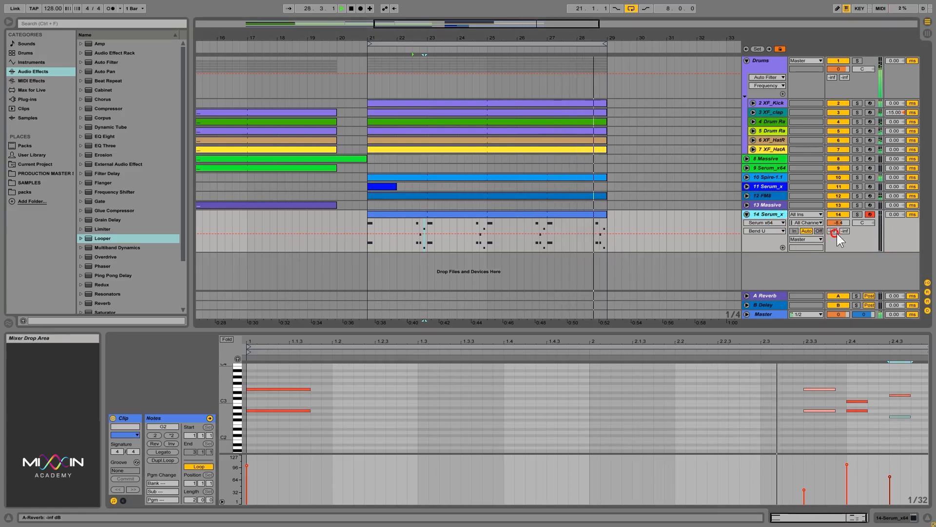
pyautogui.moveTo(840, 224); pyautogui.dragTo(845, 232)
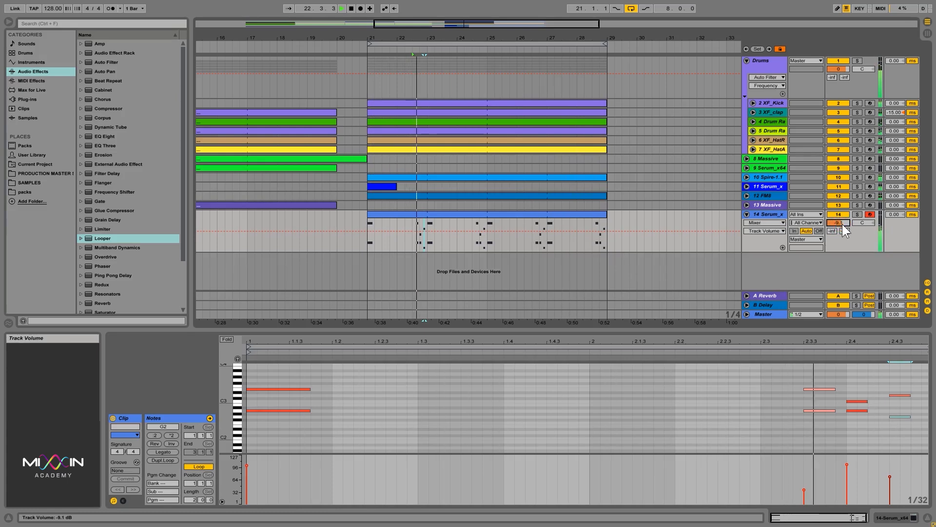
pyautogui.moveTo(840, 224); pyautogui.dragTo(840, 222)
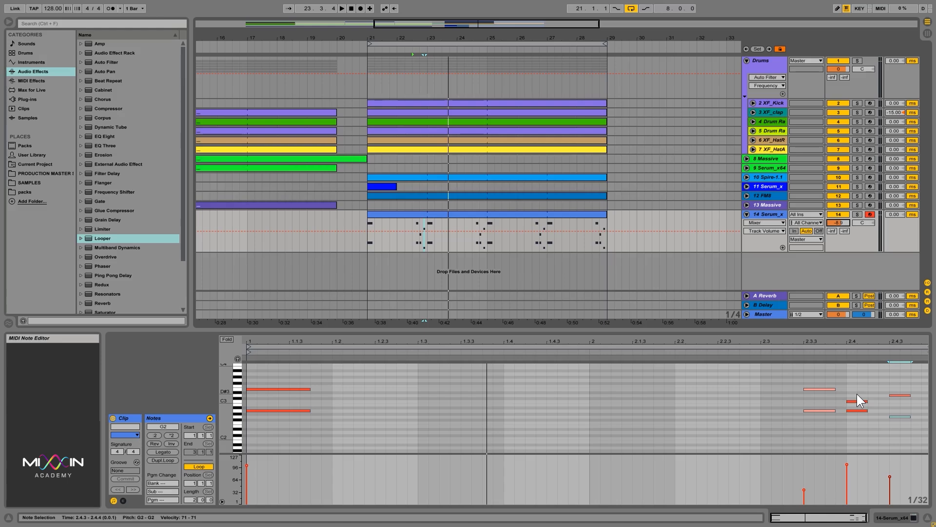
# - Set the velocity of the notes at 2.4.1 to 100 and fold track 14
pyautogui.click(847, 466)
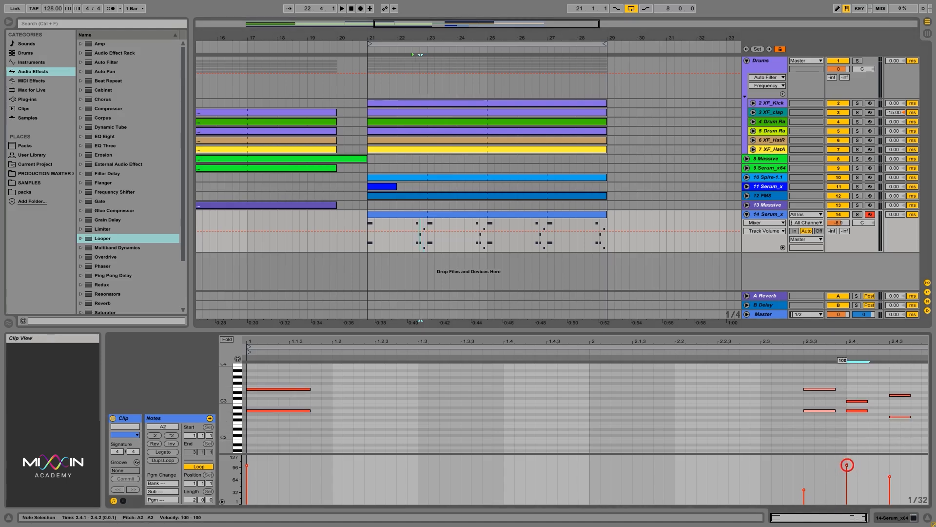
pyautogui.click(847, 464)
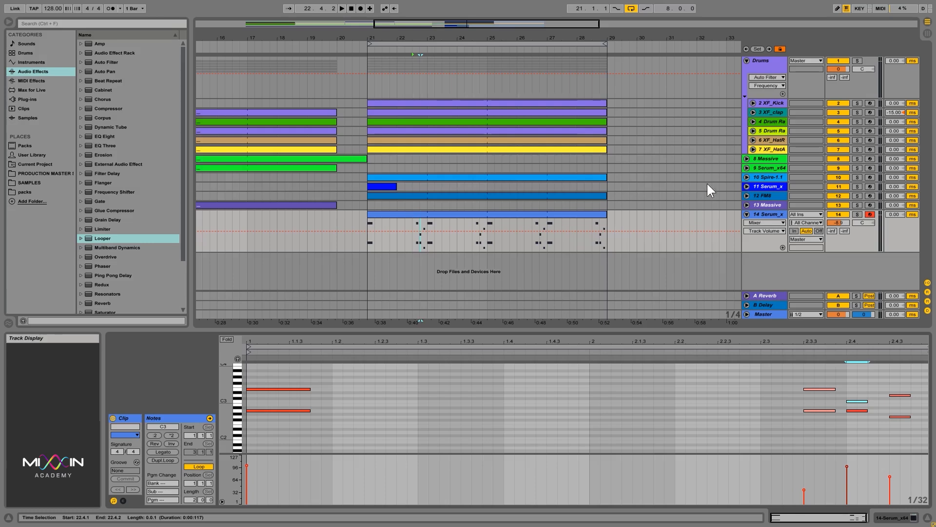
pyautogui.click(746, 215)
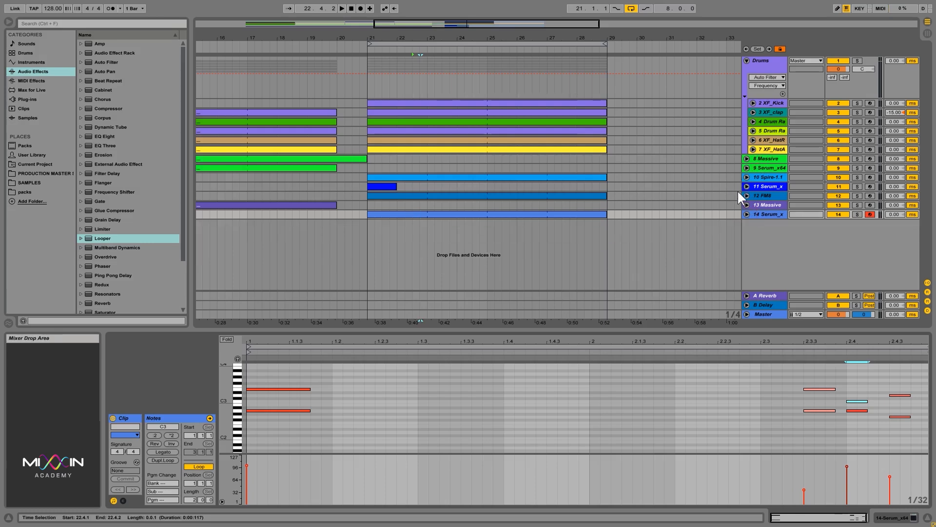
# - Unfold the Spire track 10, open its drop clip and solo the track
pyautogui.click(746, 195)
pyautogui.click(747, 195)
pyautogui.click(747, 178)
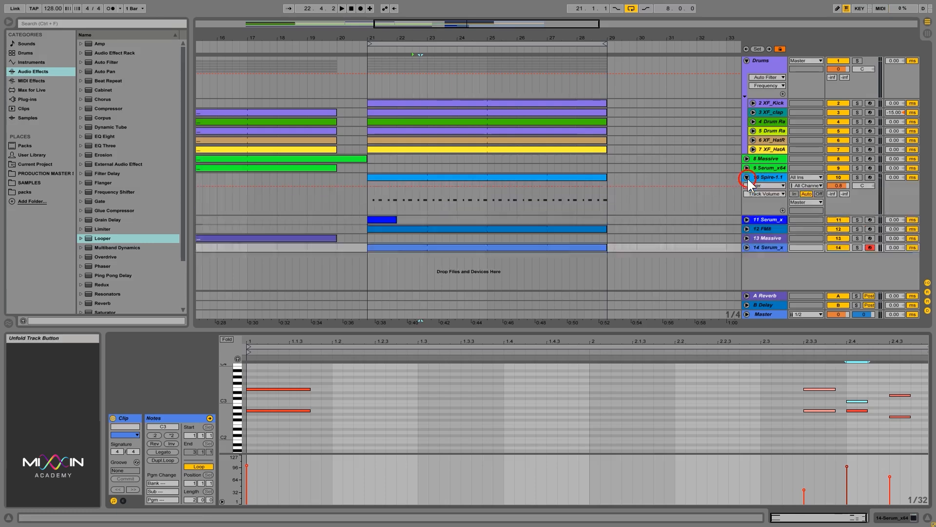
pyautogui.click(366, 203)
pyautogui.press('space')
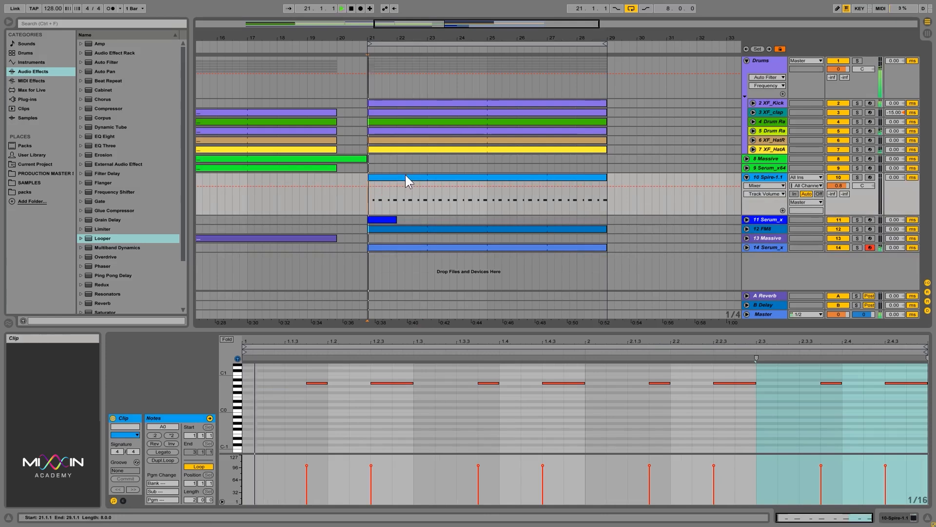
pyautogui.click(404, 177)
pyautogui.press('space')
pyautogui.click(857, 177)
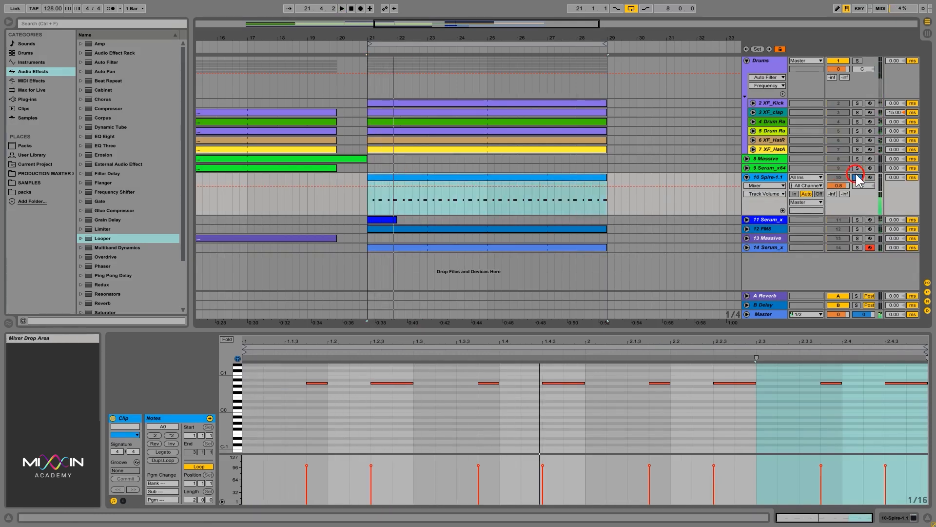
# - Audition the soloed Spire clip, add a short A0 note at 1.3.3 and lower its velocity to 39
pyautogui.click(414, 421)
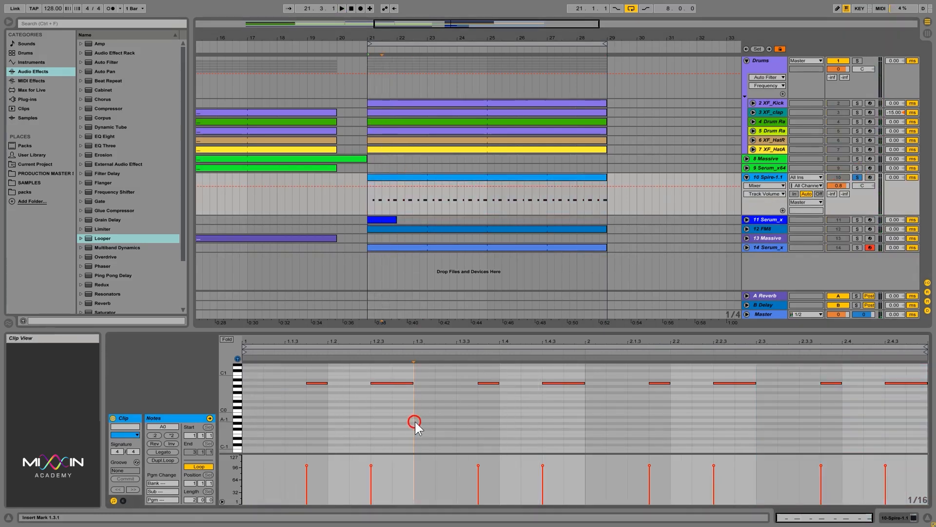
pyautogui.press('space')
pyautogui.click(500, 416)
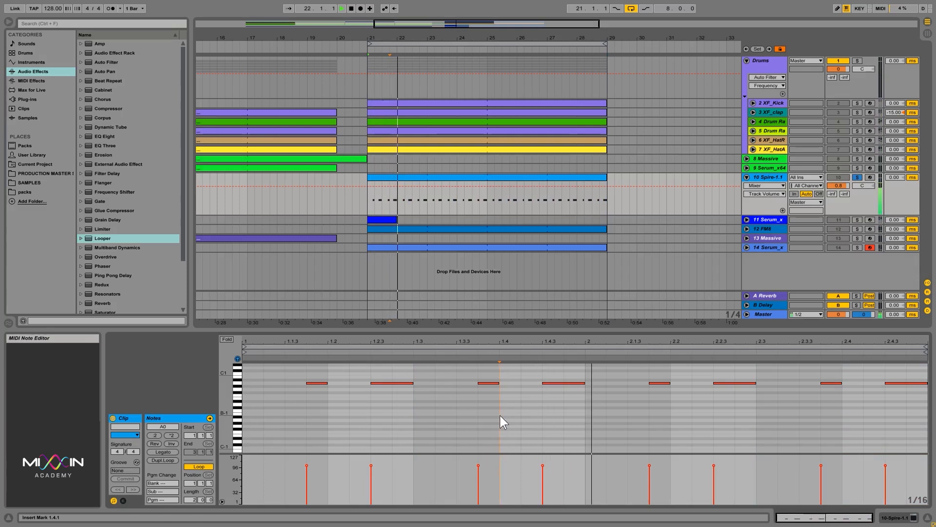
pyautogui.press('space')
pyautogui.doubleClick(468, 384)
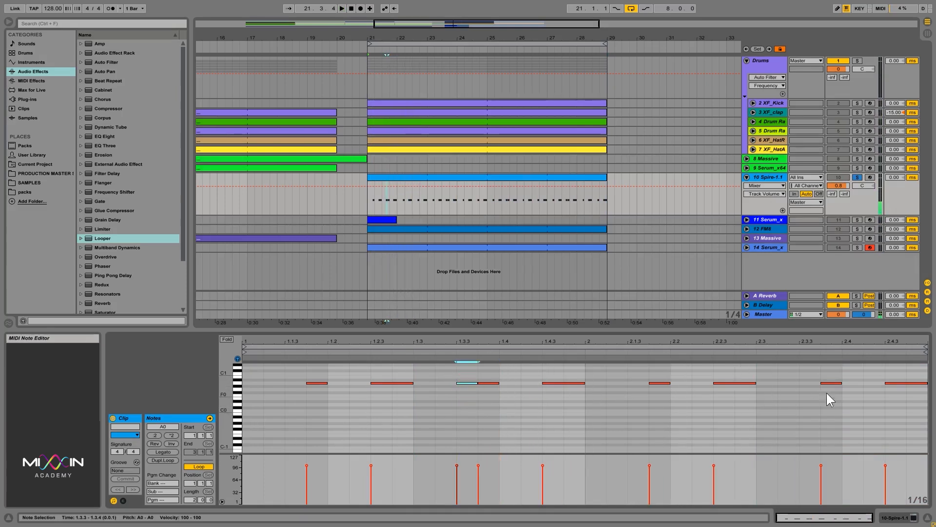
pyautogui.moveTo(457, 466); pyautogui.dragTo(457, 489)
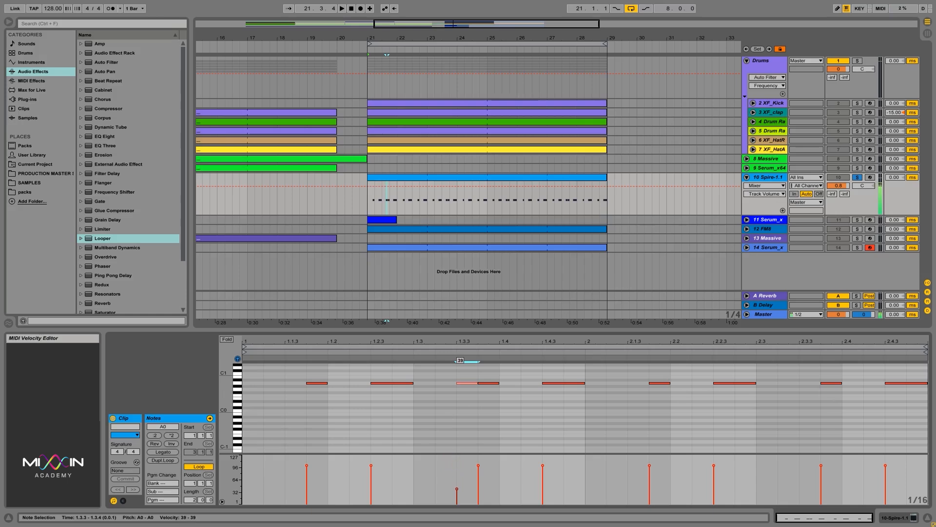
# - Add a quieter A0 note at 2.3.3 and set the 1.3.3 note's velocity to 42
pyautogui.doubleClick(807, 383)
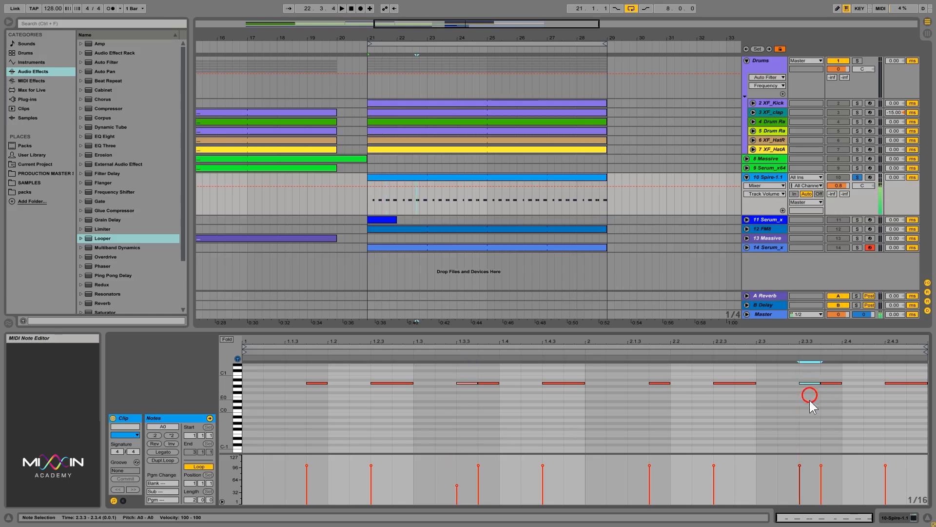
pyautogui.moveTo(801, 466); pyautogui.dragTo(800, 489)
pyautogui.click(458, 486)
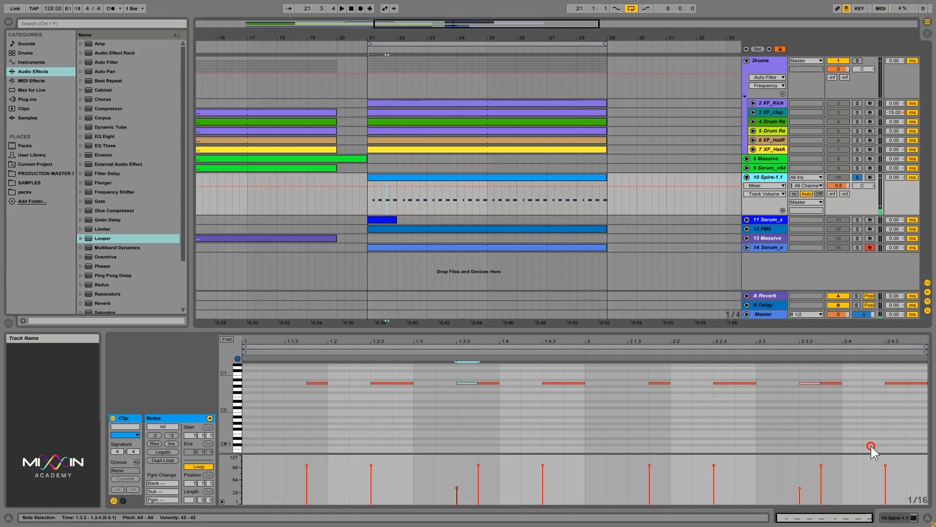
# - Open the Spire plug-in window and choose the filter's Cutoff 1 as envelope 3's first modulation target
pyautogui.click(913, 517)
pyautogui.click(133, 417)
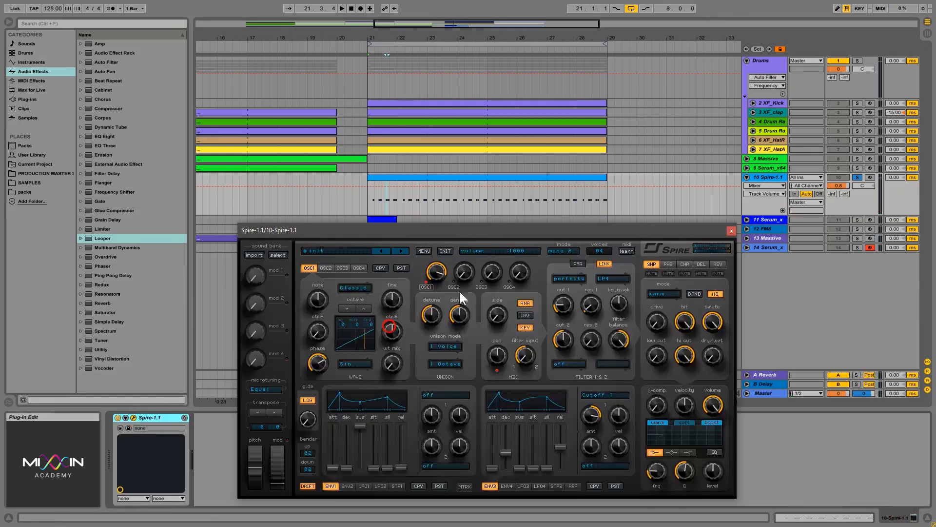
pyautogui.moveTo(540, 227); pyautogui.dragTo(549, 230)
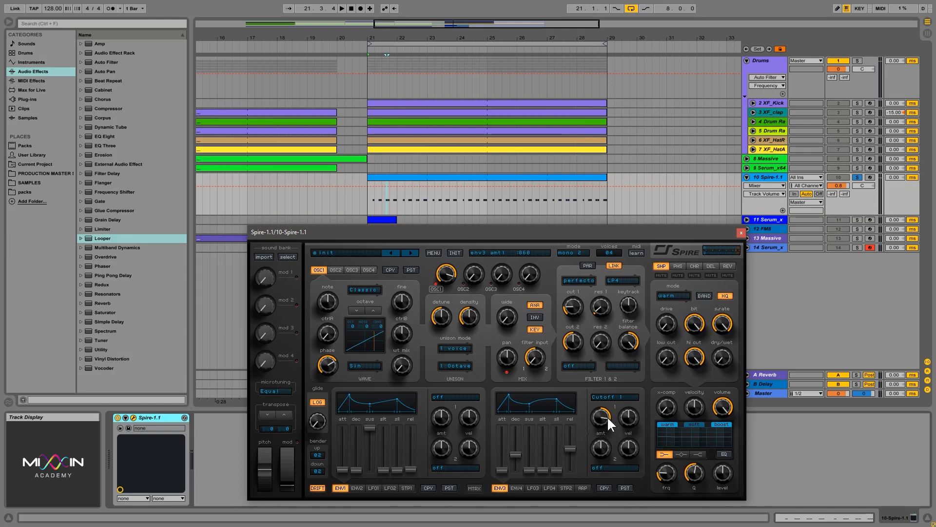
pyautogui.click(610, 397)
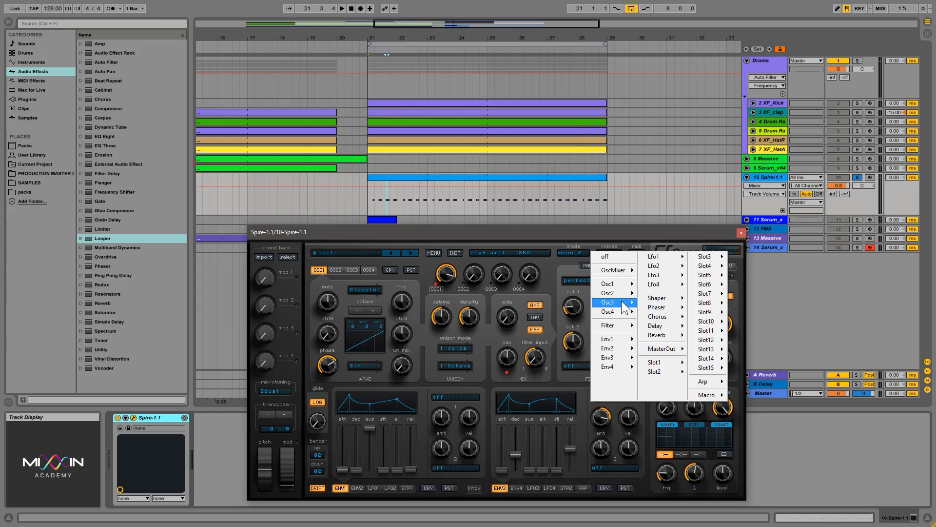
pyautogui.moveTo(615, 323)
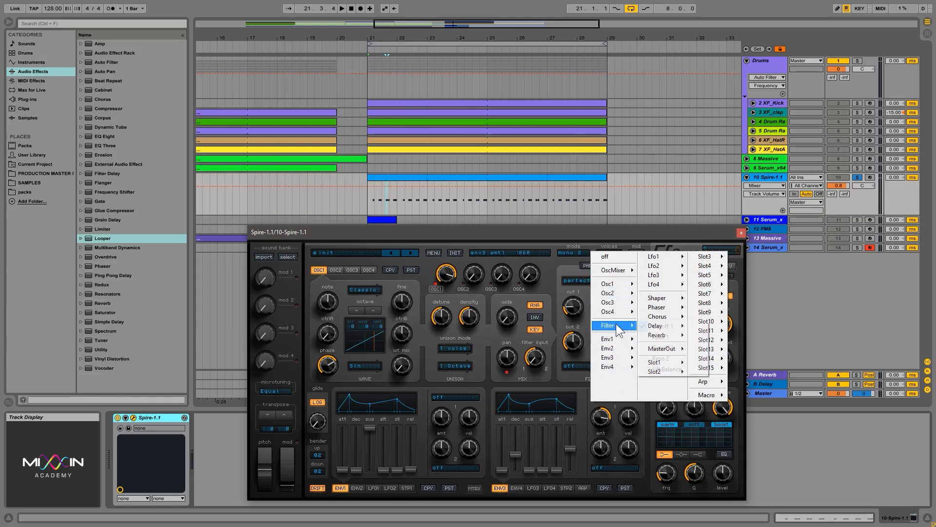
pyautogui.click(671, 330)
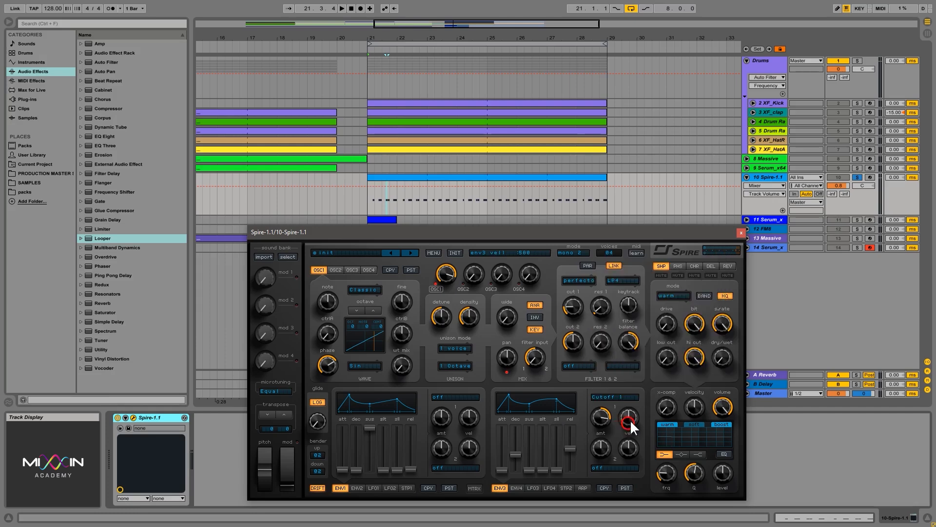
# - Adjust envelope 3's amount and raise its velocity modulation of Cutoff 1, and close the Spire window
pyautogui.moveTo(629, 420)
pyautogui.mouseDown()
pyautogui.moveTo(634, 445)
pyautogui.moveTo(636, 408)
pyautogui.mouseUp()
pyautogui.click(613, 418)
pyautogui.moveTo(632, 419); pyautogui.dragTo(630, 411)
pyautogui.moveTo(601, 418); pyautogui.dragTo(599, 416)
pyautogui.click(629, 414)
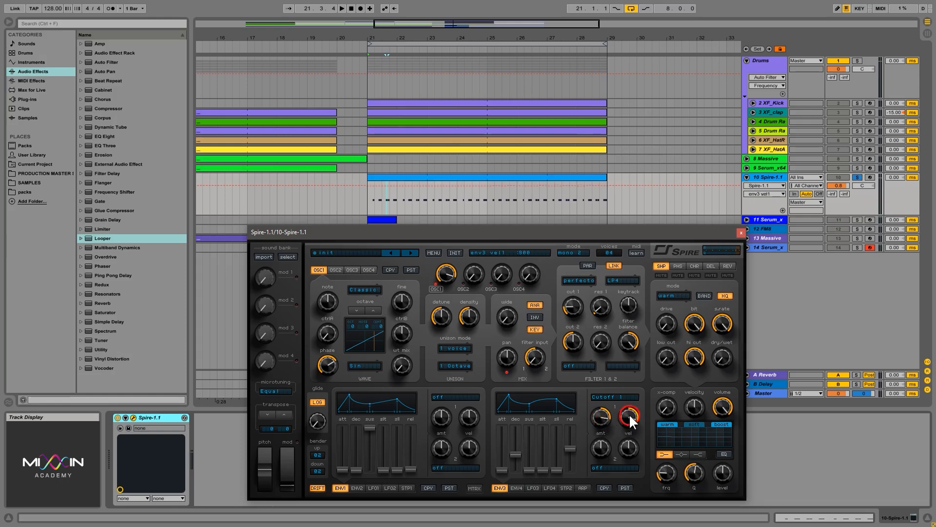
pyautogui.click(740, 232)
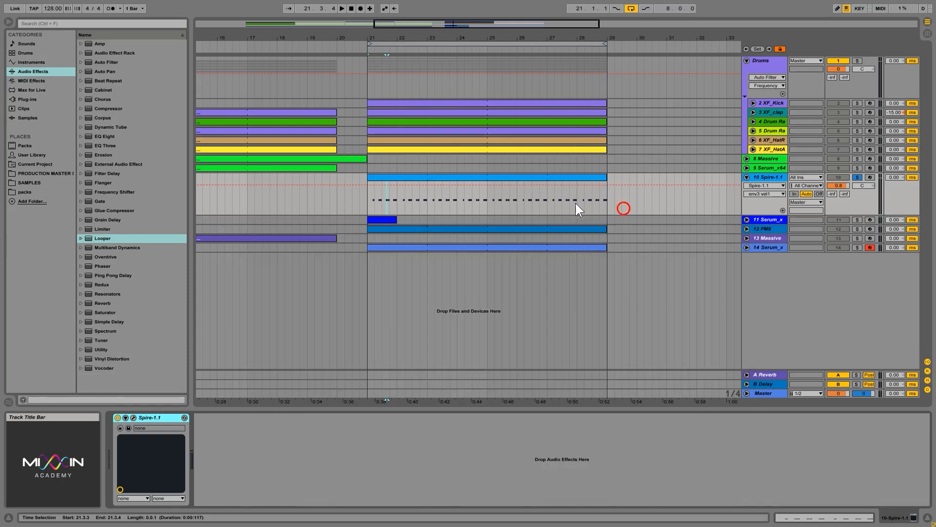
# - Reopen the Spire drop clip and raise the velocity of all its notes until the main notes reach 127
pyautogui.doubleClick(421, 174)
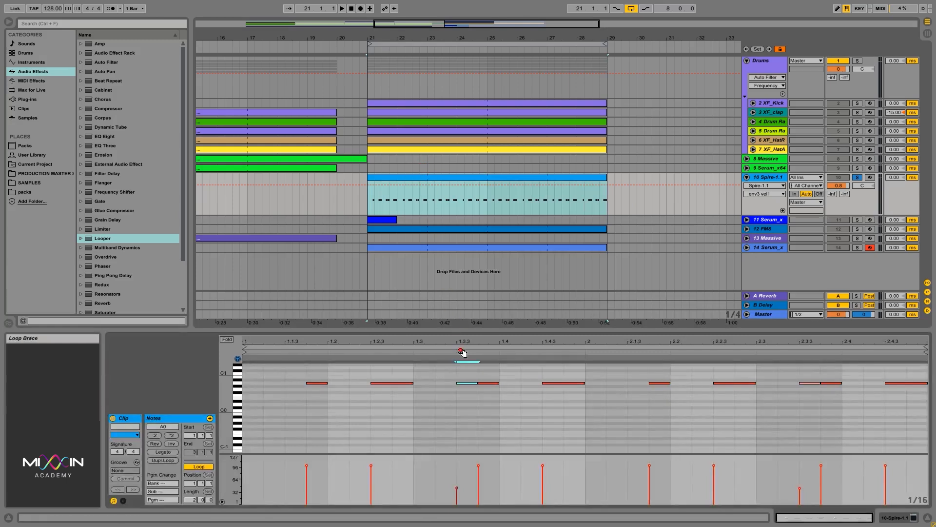
pyautogui.press('space')
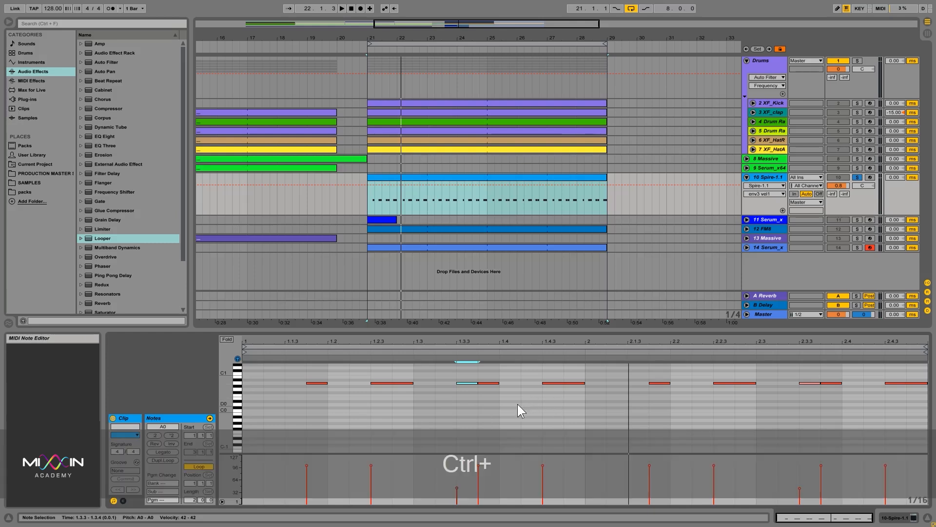
pyautogui.hotkey('ctrl', 'a')
pyautogui.moveTo(479, 464); pyautogui.dragTo(479, 451)
pyautogui.click(490, 418)
pyautogui.press('space')
# - Lower the velocity of the note at 1.3.3 to 68 and reduce the 2.3.3 note's velocity to a similar level
pyautogui.click(457, 475)
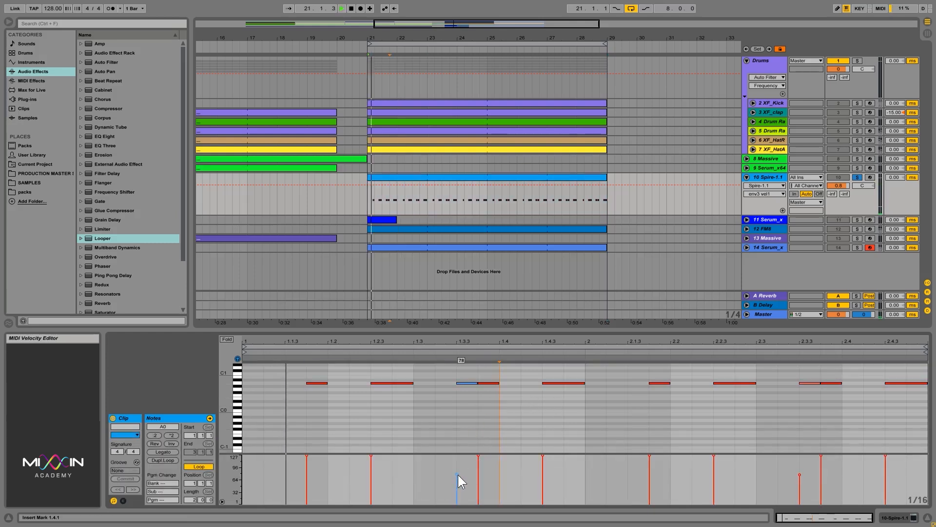
pyautogui.moveTo(455, 475); pyautogui.dragTo(456, 478)
pyautogui.click(801, 474)
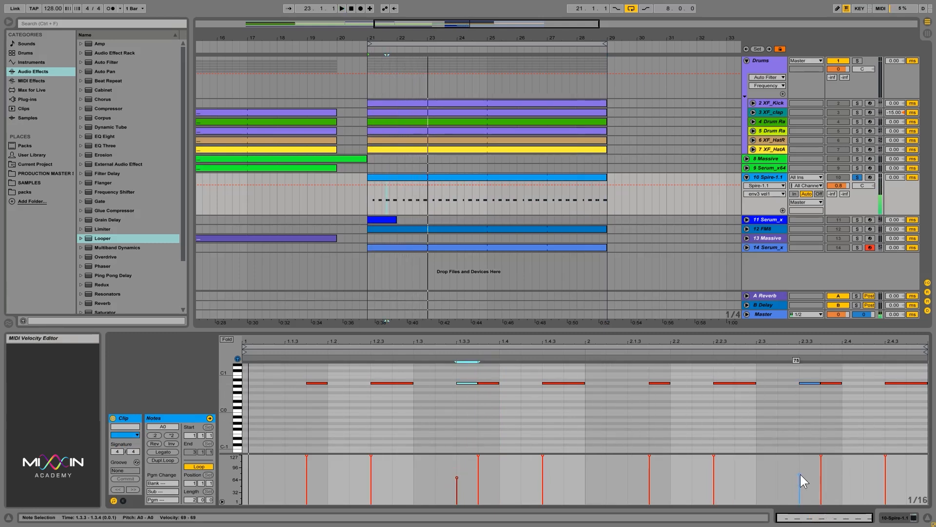
pyautogui.moveTo(801, 474); pyautogui.dragTo(800, 479)
pyautogui.press('space')
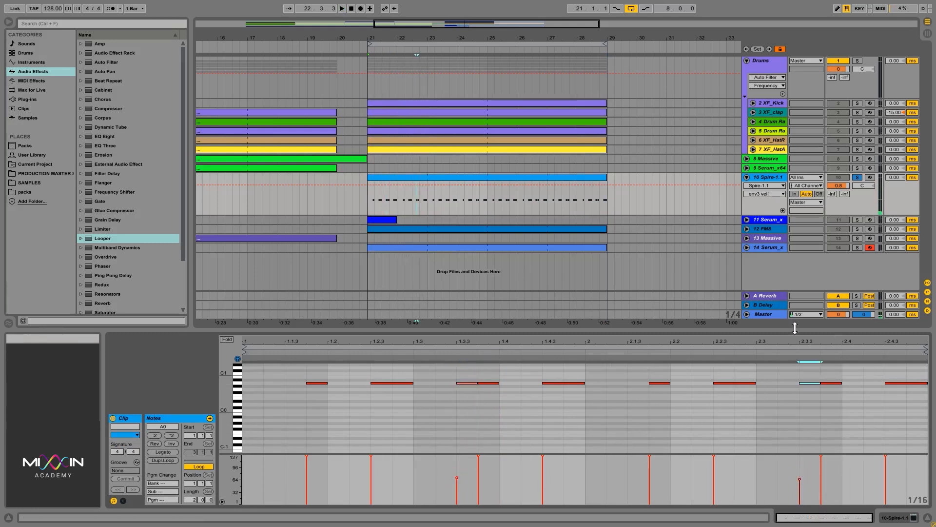
# - Shorten the Spire clip's loop to its first bar and return the playback position to bar 21
pyautogui.click(926, 348)
pyautogui.moveTo(926, 348); pyautogui.dragTo(585, 348)
pyautogui.click(609, 405)
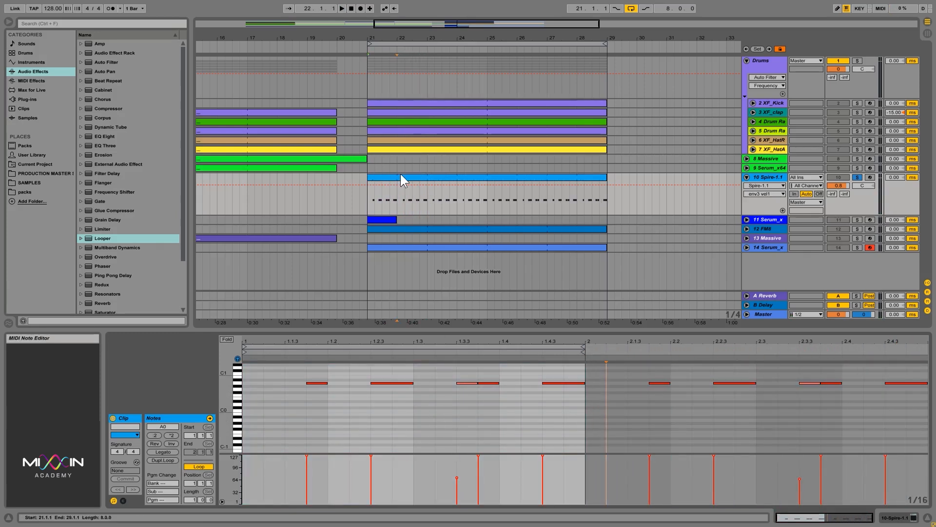
pyautogui.click(367, 199)
pyautogui.click(470, 411)
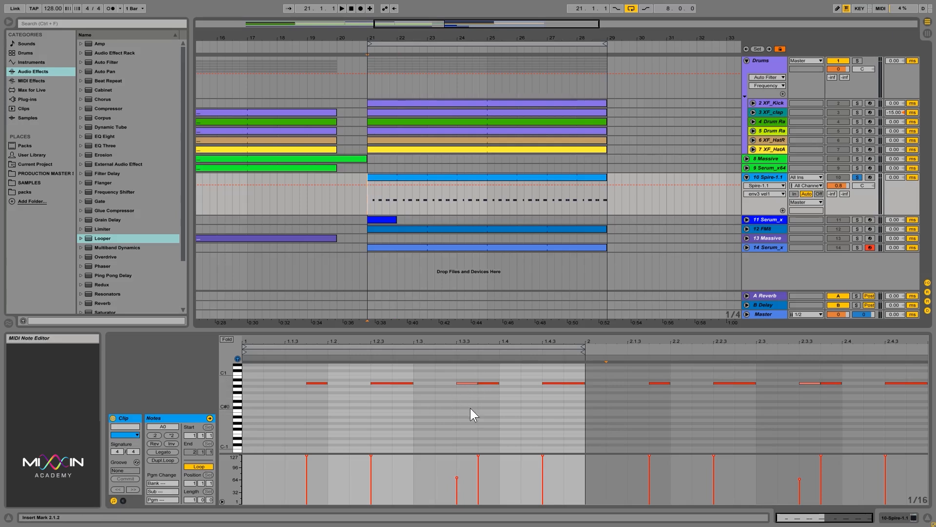
# - During playback, add an A0 note at 1.3.2 with velocity 74 and set the 1.3.3 note's velocity to 43
pyautogui.press('space')
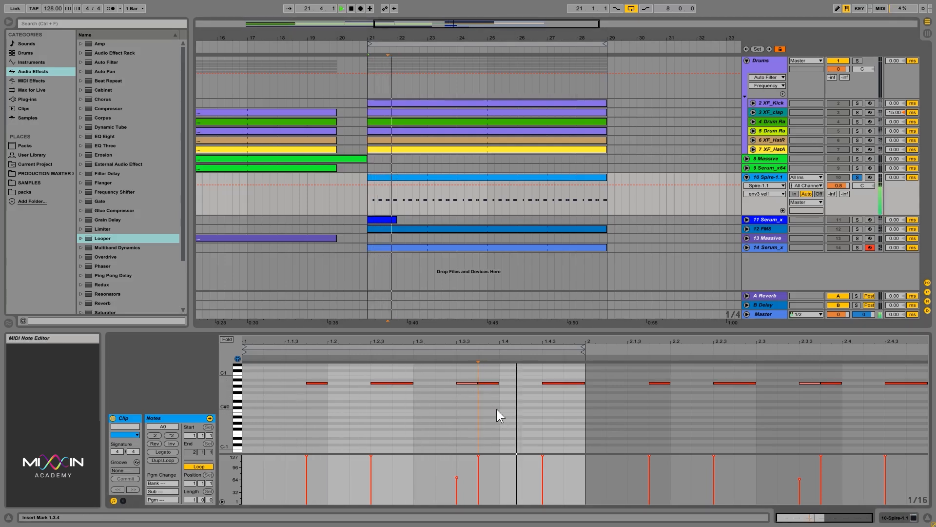
pyautogui.doubleClick(443, 382)
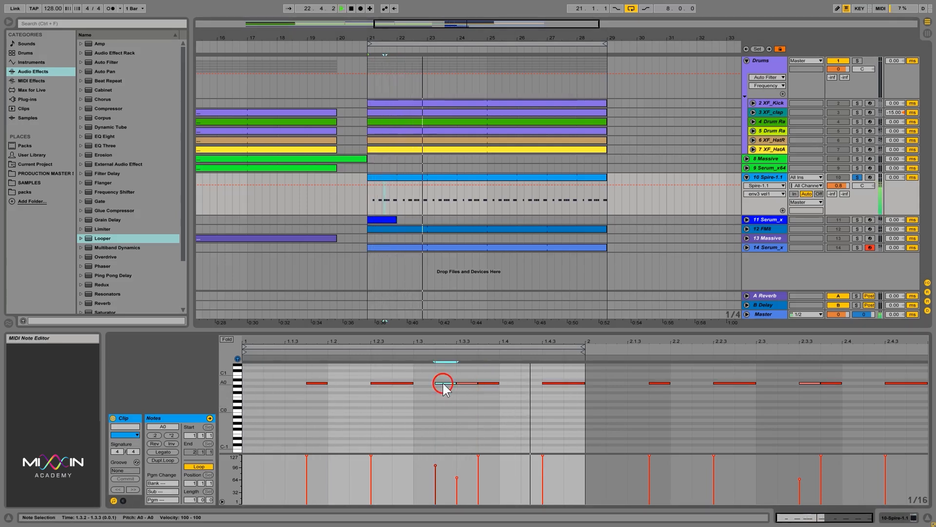
pyautogui.moveTo(435, 465); pyautogui.dragTo(457, 487)
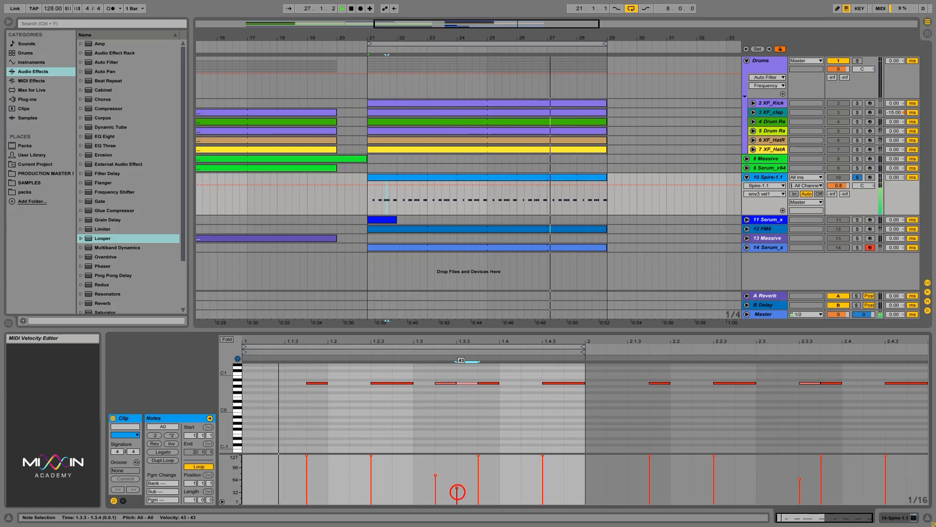
# - Shorten the notes at 1.3.2 and 1.3.3 to about half their length and slightly raise both velocities
pyautogui.moveTo(463, 407)
pyautogui.mouseDown()
pyautogui.moveTo(447, 381)
pyautogui.moveTo(455, 412)
pyautogui.mouseUp()
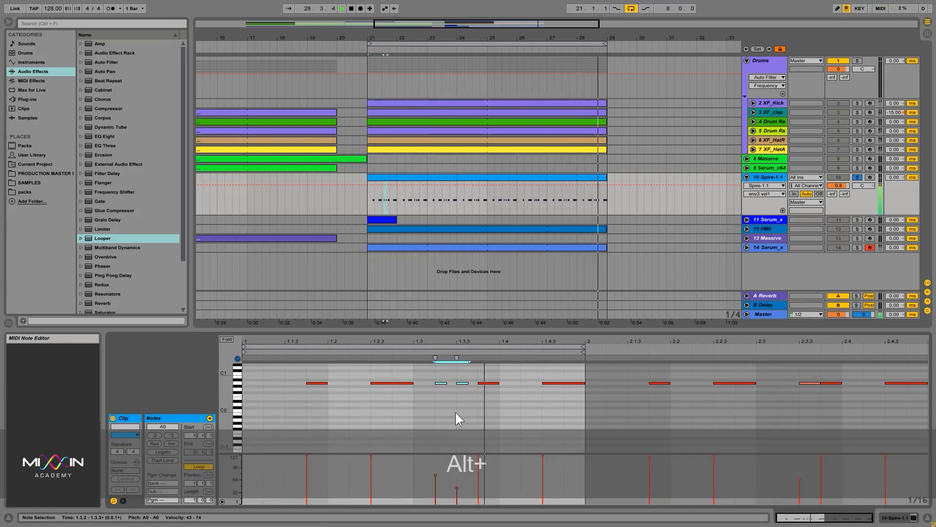
pyautogui.keyDown('alt'); pyautogui.click(444, 383); pyautogui.keyUp('alt')
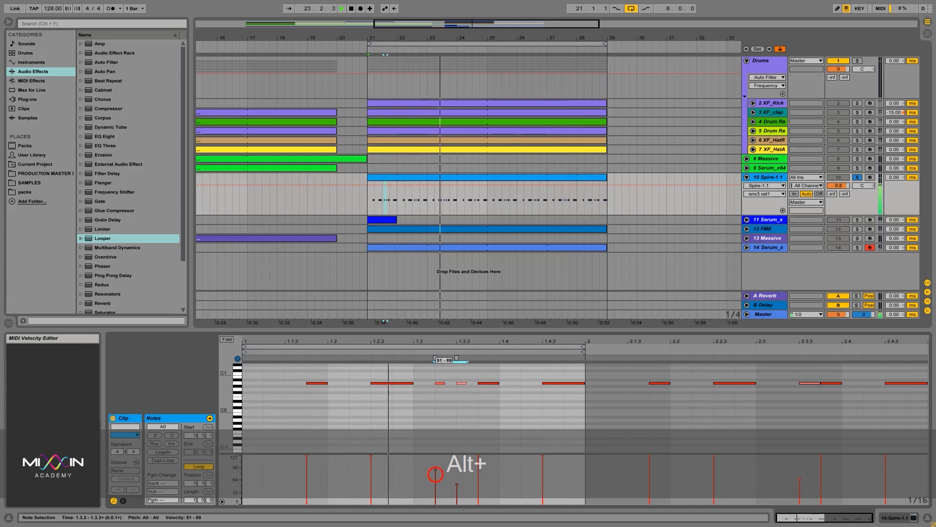
pyautogui.moveTo(437, 473); pyautogui.dragTo(437, 469)
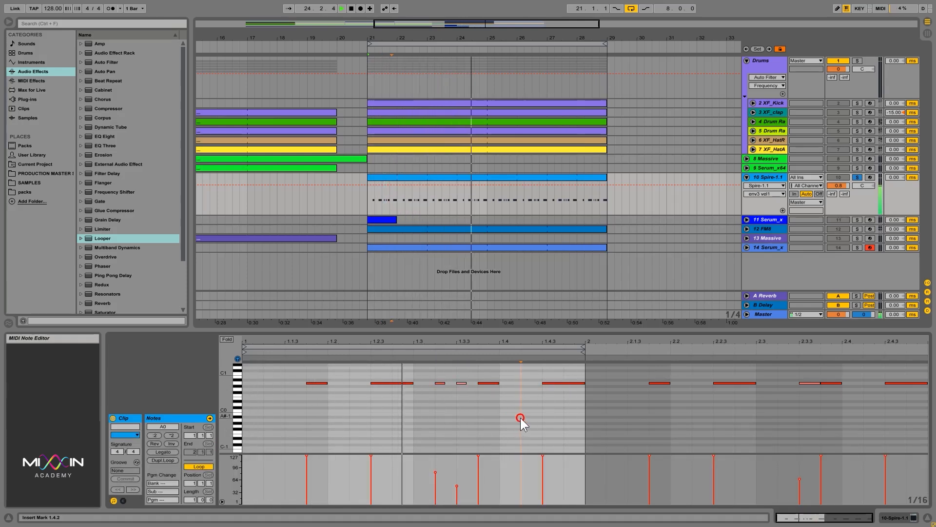
# - Add an A0 note at 1.4.2, shorten it to about half its length, lower its velocity and audition the pattern
pyautogui.click(524, 383)
pyautogui.doubleClick(523, 382)
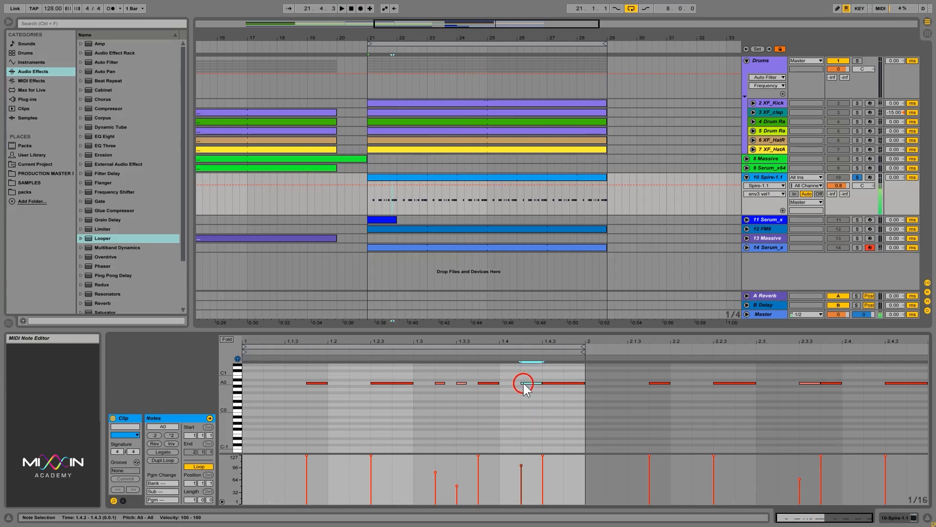
pyautogui.moveTo(540, 383); pyautogui.dragTo(527, 383)
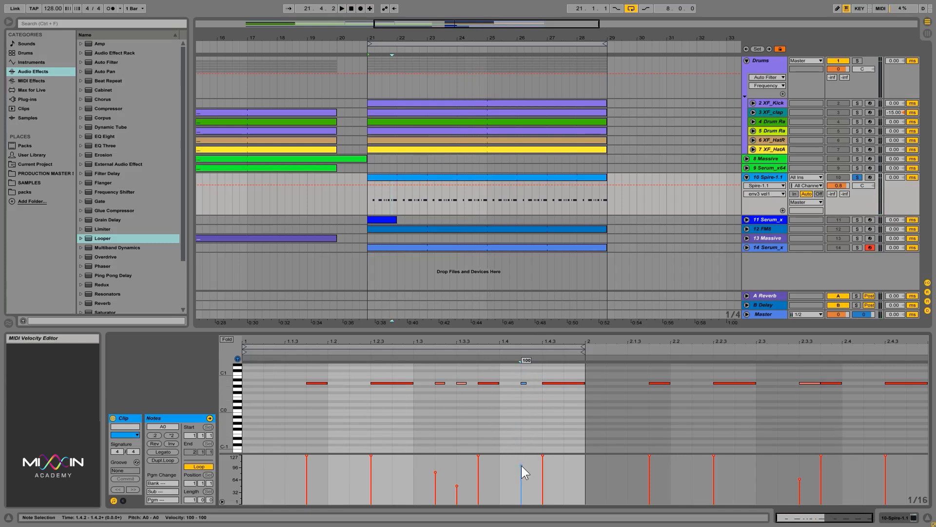
pyautogui.moveTo(520, 466); pyautogui.dragTo(521, 475)
pyautogui.press('space')
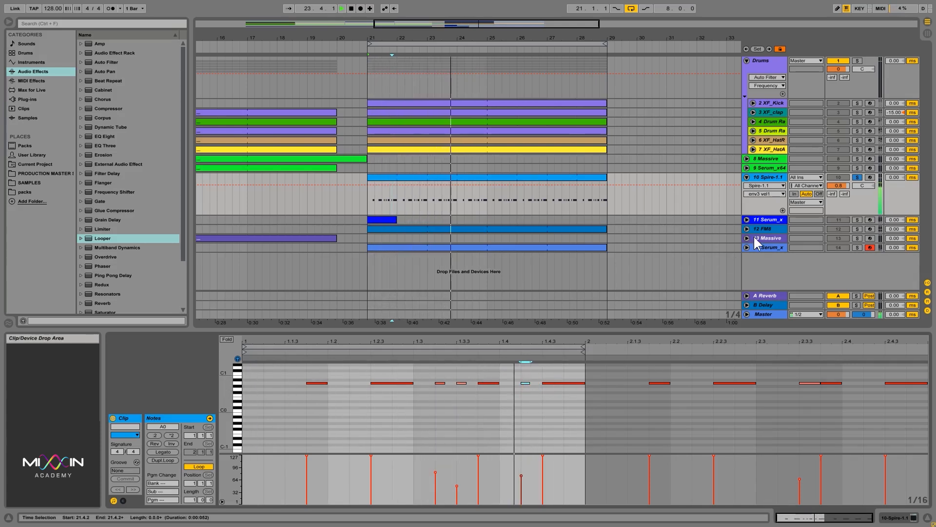
pyautogui.press('space')
# - Unsolo the Spire track and raise its volume to about 2.8 dB while playing the full drop
pyautogui.click(857, 177)
pyautogui.press('space')
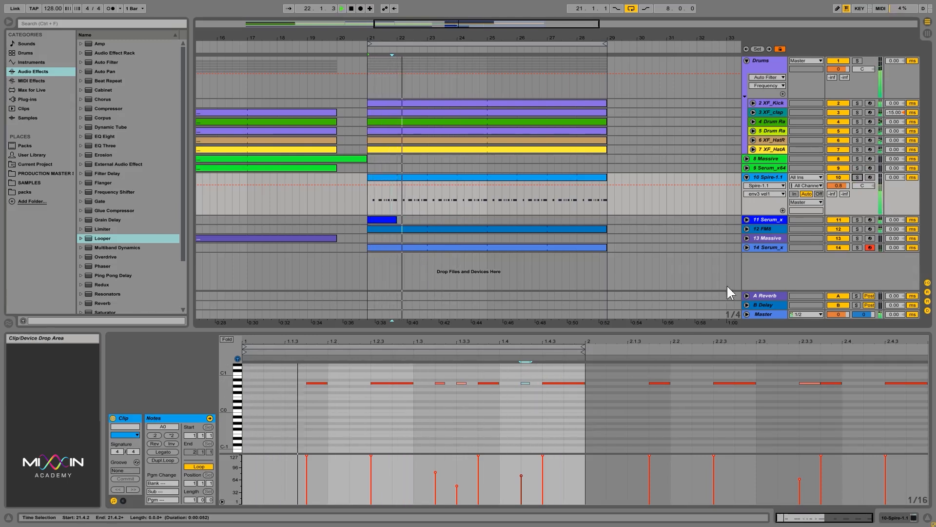
pyautogui.moveTo(838, 186); pyautogui.dragTo(838, 186)
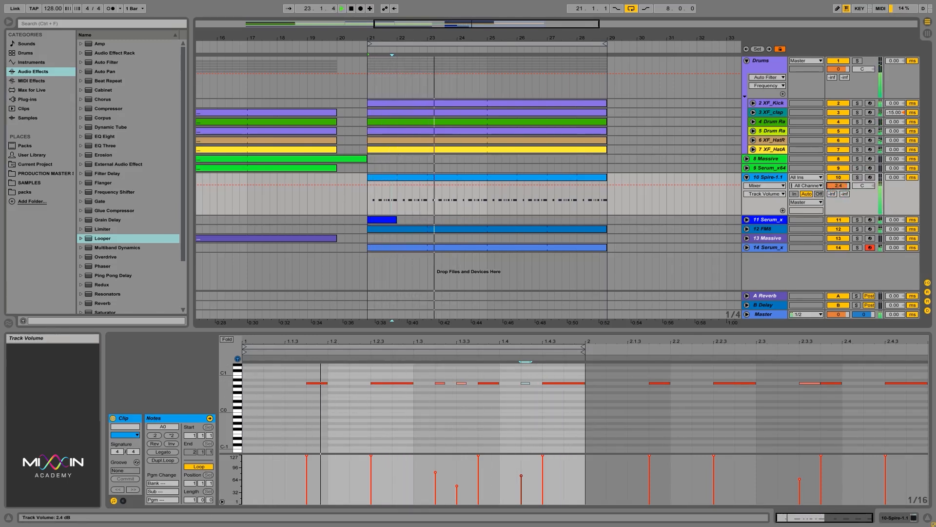
# - Unfold the Serum track 14 and set its volume to -12.6 dB during playback
pyautogui.click(746, 247)
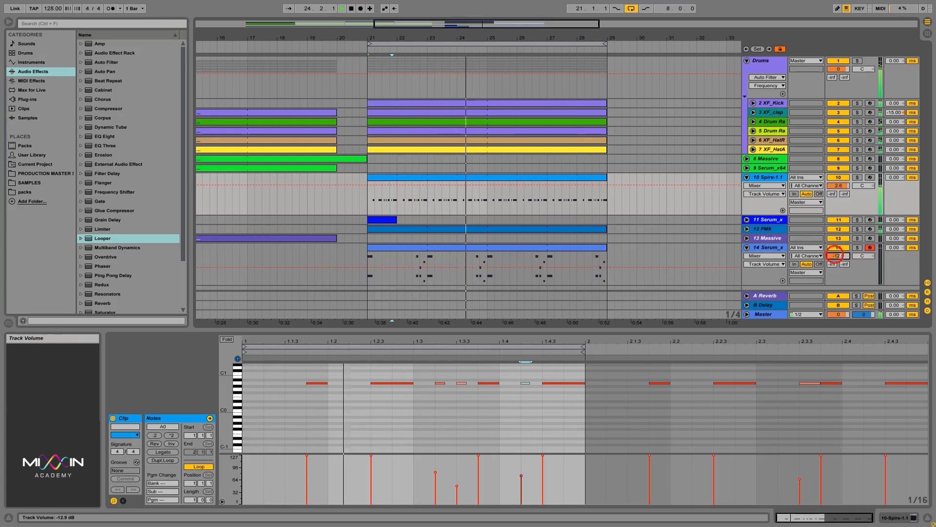
pyautogui.moveTo(842, 253); pyautogui.dragTo(842, 255)
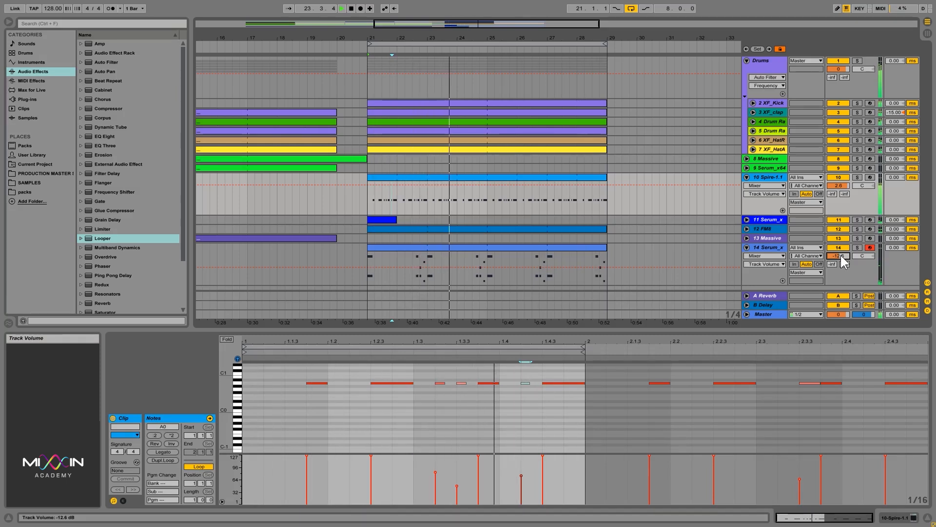
pyautogui.press('space')
# - Solo the Spire track 10 again
pyautogui.click(849, 182)
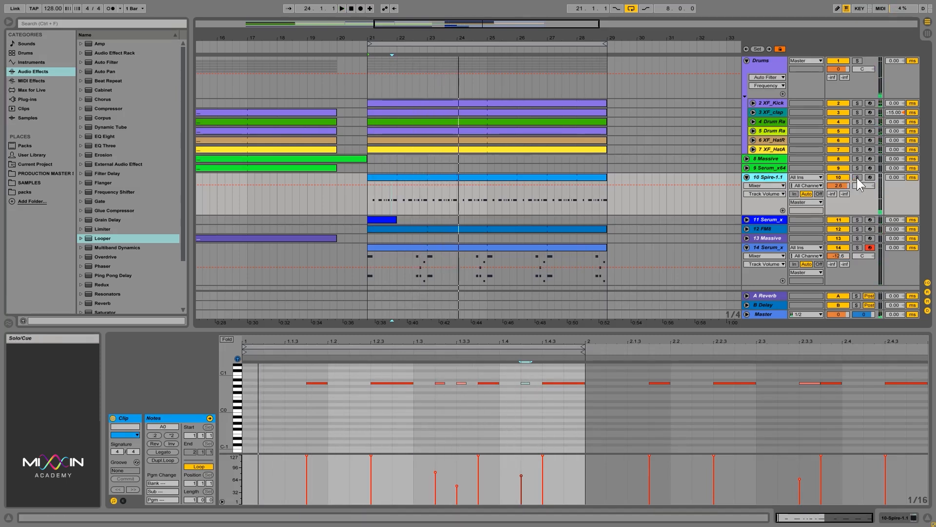
pyautogui.click(857, 177)
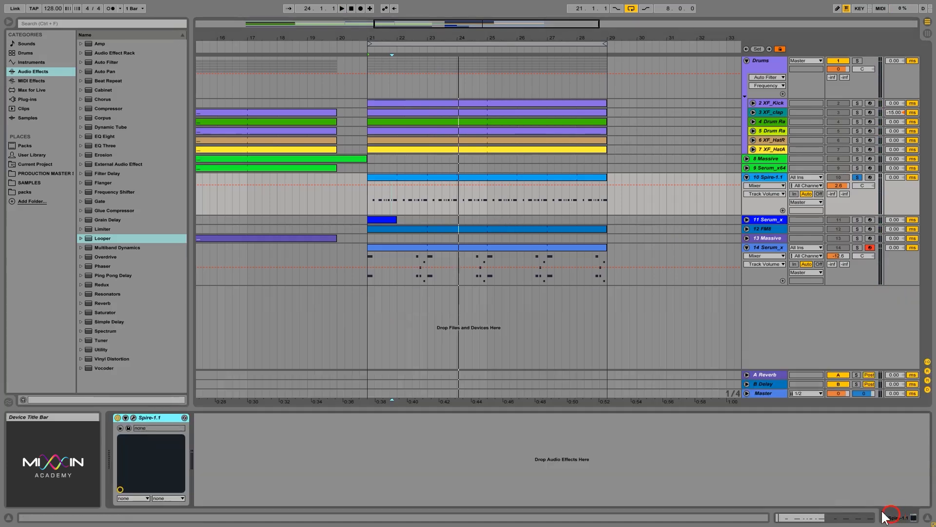
# - Open the Spire synth on track 10 and enable filter 2 as a perfecto HP4 high-pass
pyautogui.click(914, 517)
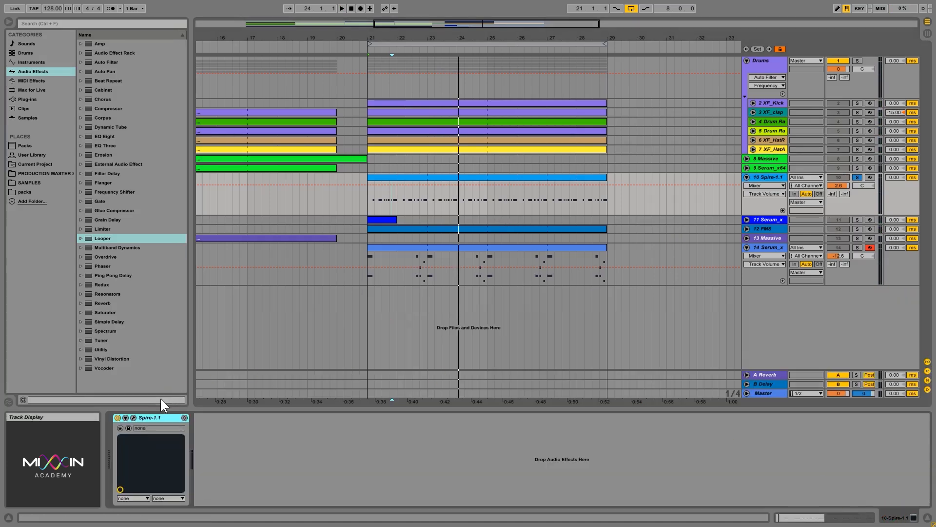
pyautogui.click(133, 418)
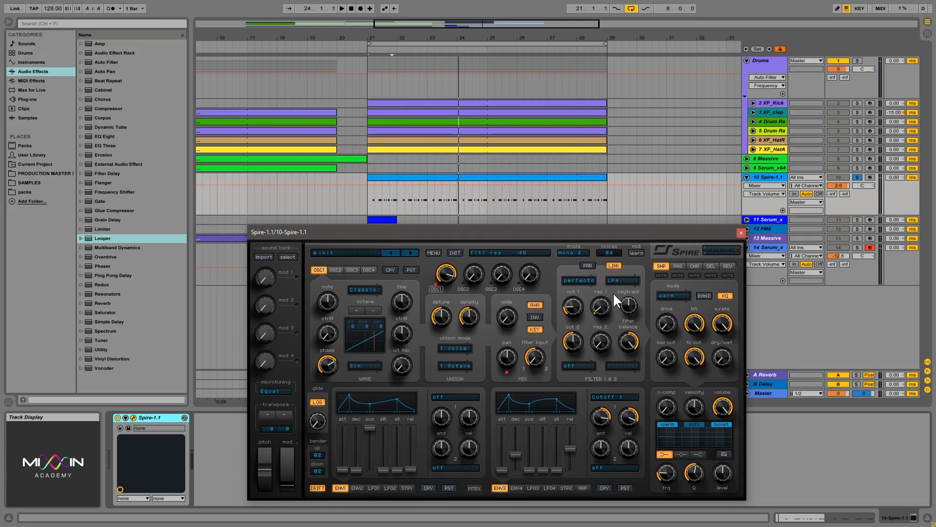
pyautogui.click(577, 365)
pyautogui.click(604, 391)
pyautogui.click(616, 362)
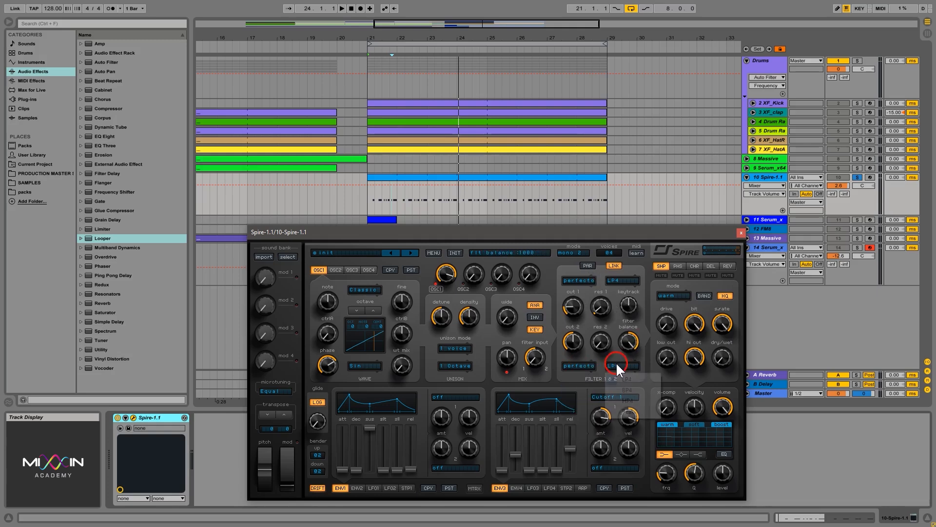
pyautogui.click(642, 400)
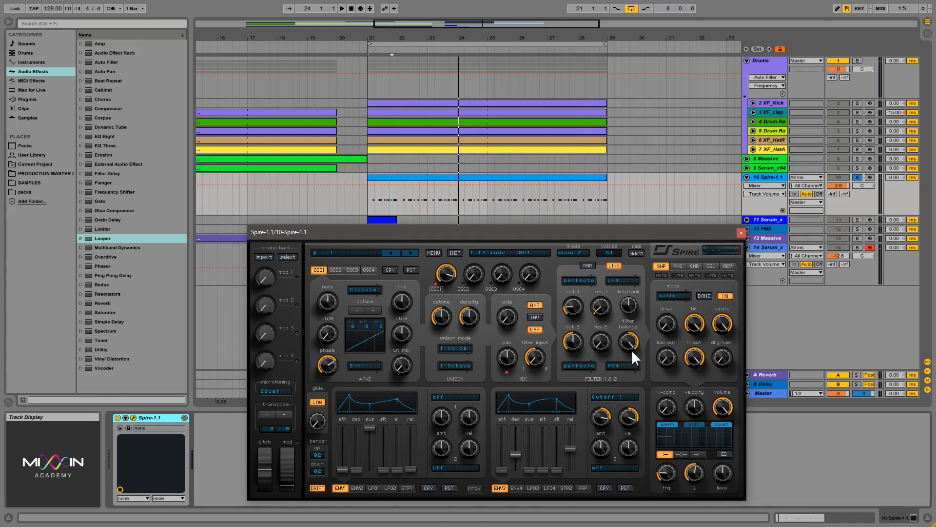
pyautogui.click(602, 343)
# - In Spire's modulation matrix slot 1, route Velocity to Cutoff 2 with the amount set to 0
pyautogui.click(516, 487)
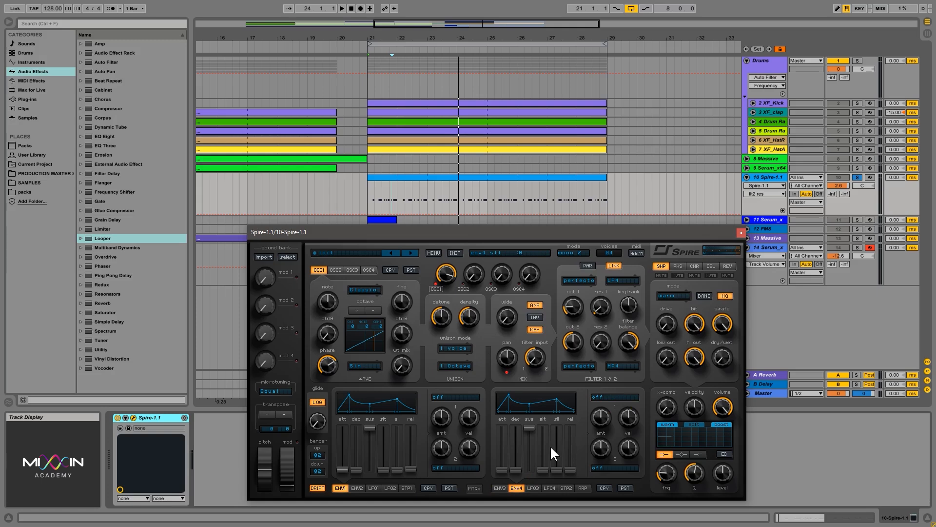
pyautogui.click(475, 488)
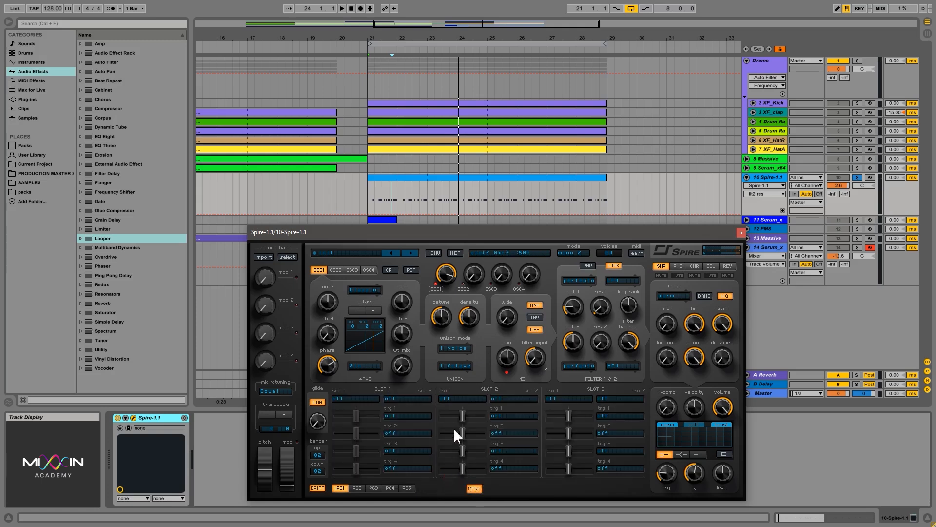
pyautogui.click(356, 399)
pyautogui.click(390, 272)
pyautogui.click(400, 417)
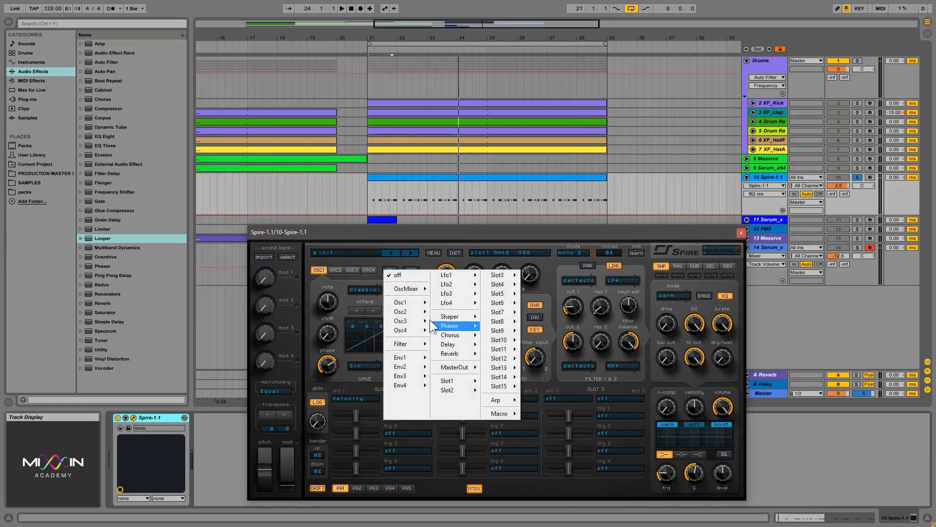
pyautogui.moveTo(412, 349)
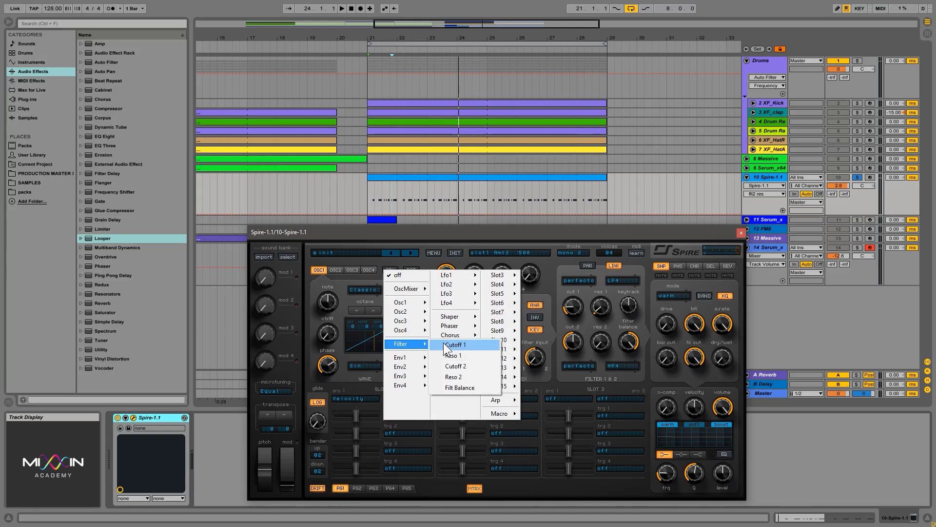
pyautogui.click(476, 368)
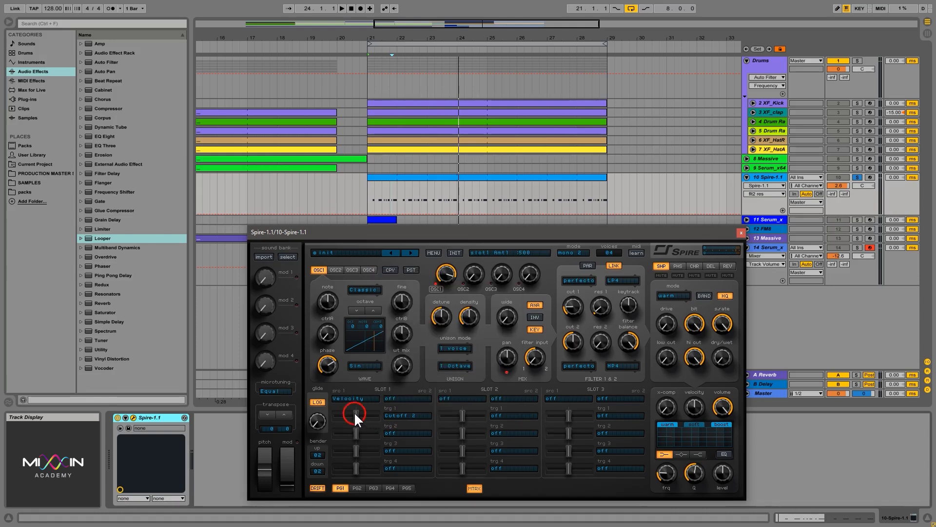
pyautogui.moveTo(355, 413); pyautogui.dragTo(330, 415)
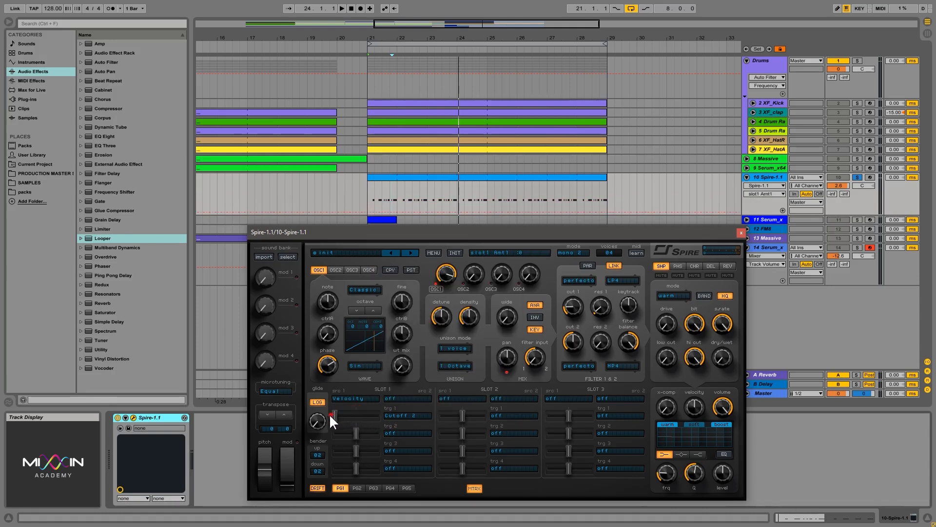
# - Adjust Spire's filter 2 cutoff to about 726 while playing the soloed pattern, and close the synth window
pyautogui.click(573, 342)
pyautogui.moveTo(574, 342); pyautogui.dragTo(573, 343)
pyautogui.click(627, 342)
pyautogui.moveTo(547, 231)
pyautogui.mouseDown()
pyautogui.moveTo(555, 236)
pyautogui.moveTo(560, 224)
pyautogui.mouseUp()
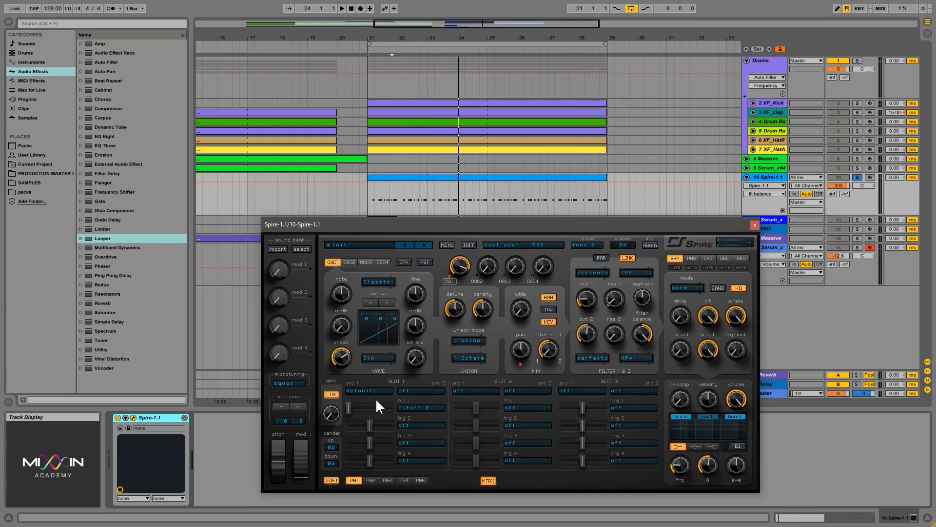
pyautogui.moveTo(587, 335); pyautogui.dragTo(579, 446)
pyautogui.moveTo(575, 338); pyautogui.dragTo(590, 285)
pyautogui.press('space')
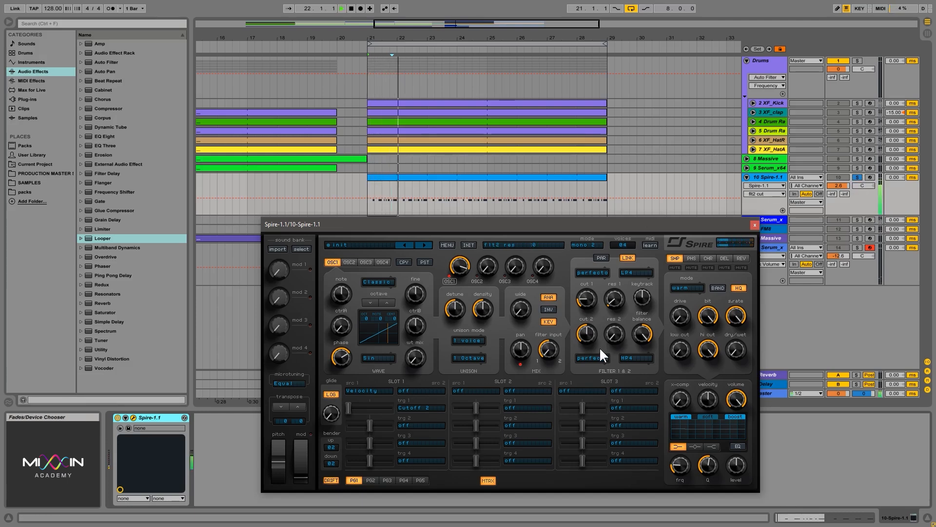
pyautogui.moveTo(587, 335); pyautogui.dragTo(586, 311)
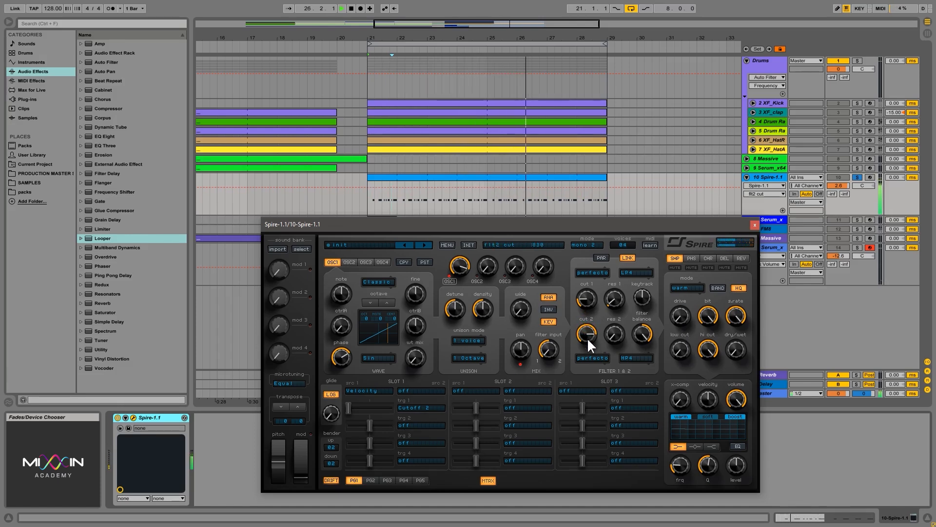
pyautogui.moveTo(587, 337); pyautogui.dragTo(585, 331)
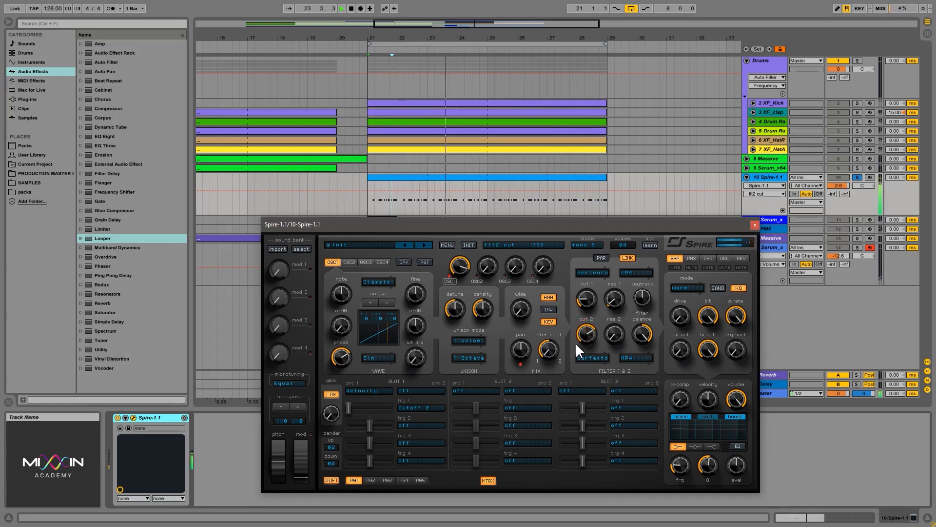
pyautogui.click(755, 225)
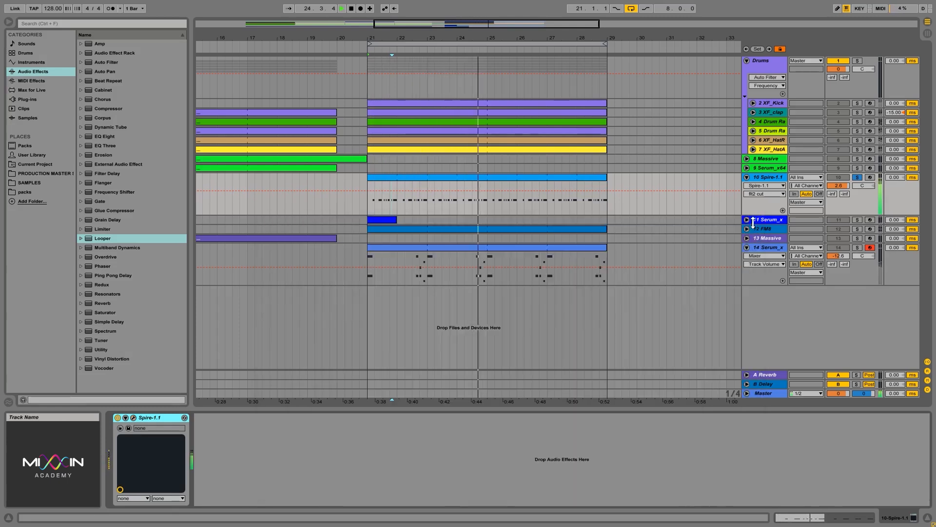
# - In the Spire clip, raise the velocities of the two short beat-3 notes slightly and set the 1.4.2 note's velocity to 79
pyautogui.click(761, 178)
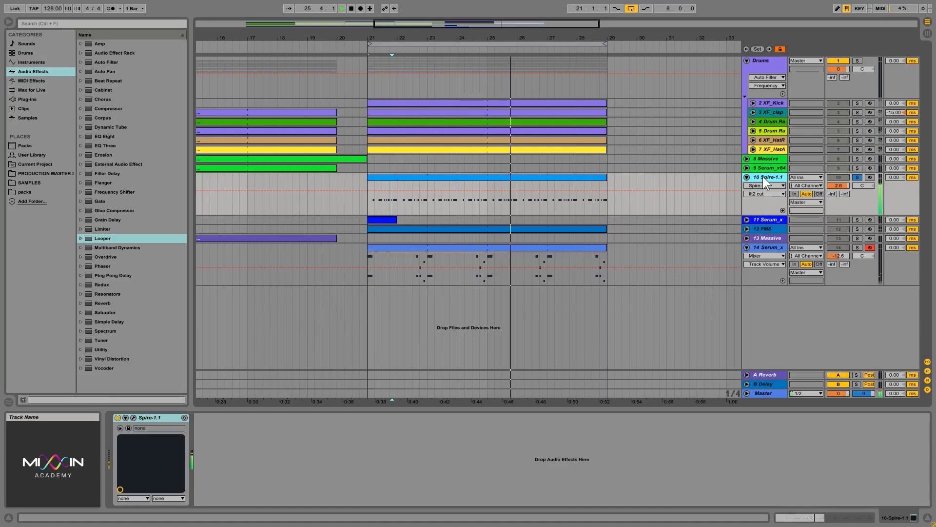
pyautogui.press('space')
pyautogui.doubleClick(548, 183)
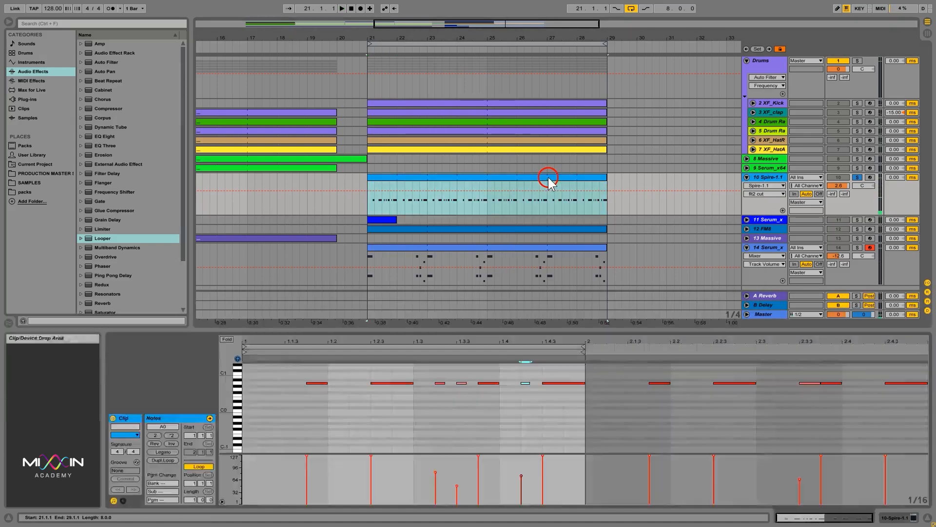
pyautogui.moveTo(464, 411); pyautogui.dragTo(427, 385)
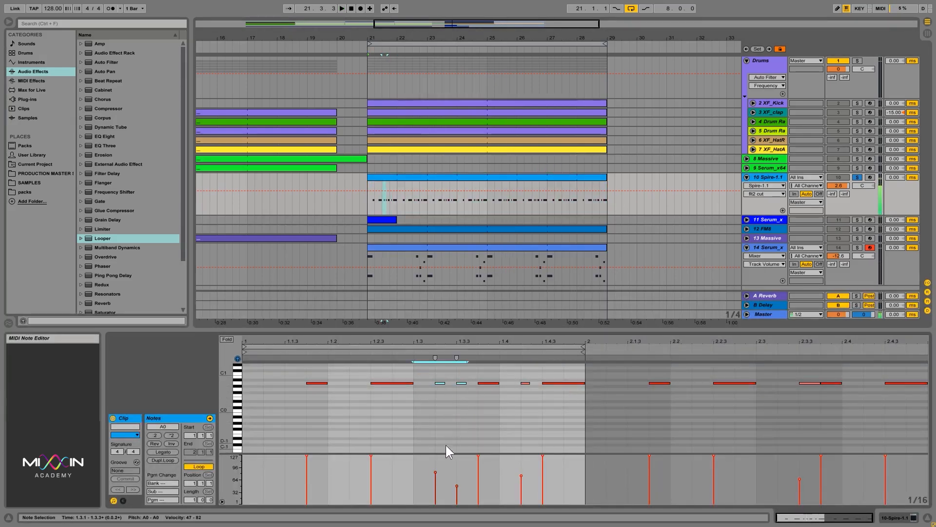
pyautogui.click(443, 446)
pyautogui.click(437, 471)
pyautogui.moveTo(434, 471); pyautogui.dragTo(458, 484)
pyautogui.moveTo(521, 475); pyautogui.dragTo(521, 474)
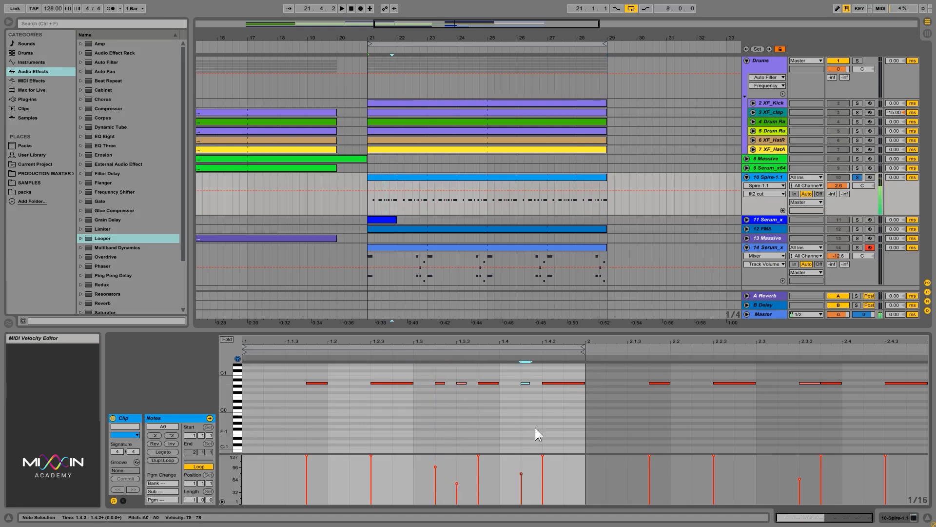
# - Audition the soloed Spire pattern with its filter settings open, and unsolo track 10 during playback
pyautogui.click(892, 517)
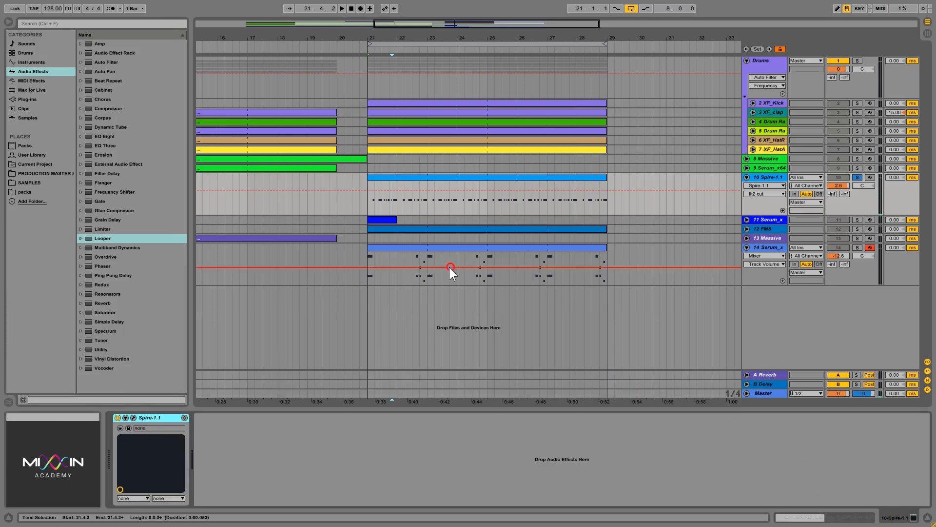
pyautogui.press('space')
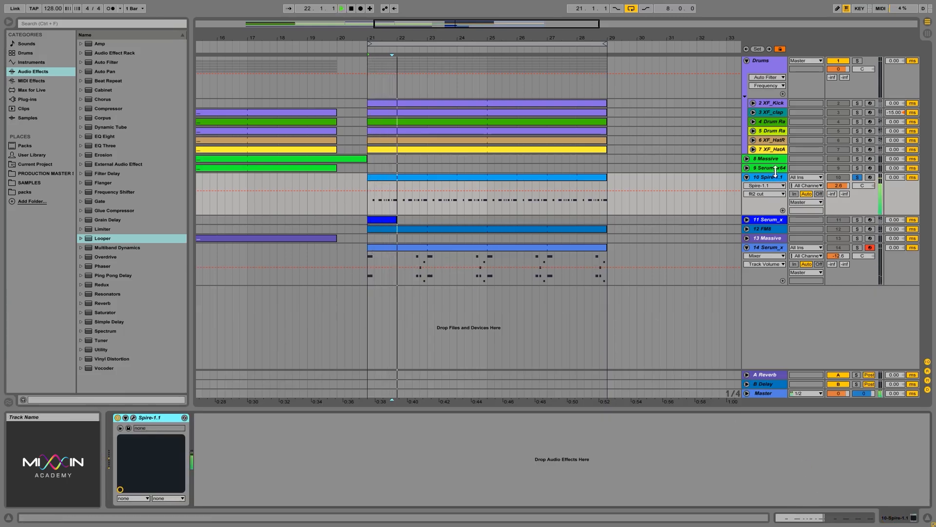
pyautogui.click(134, 417)
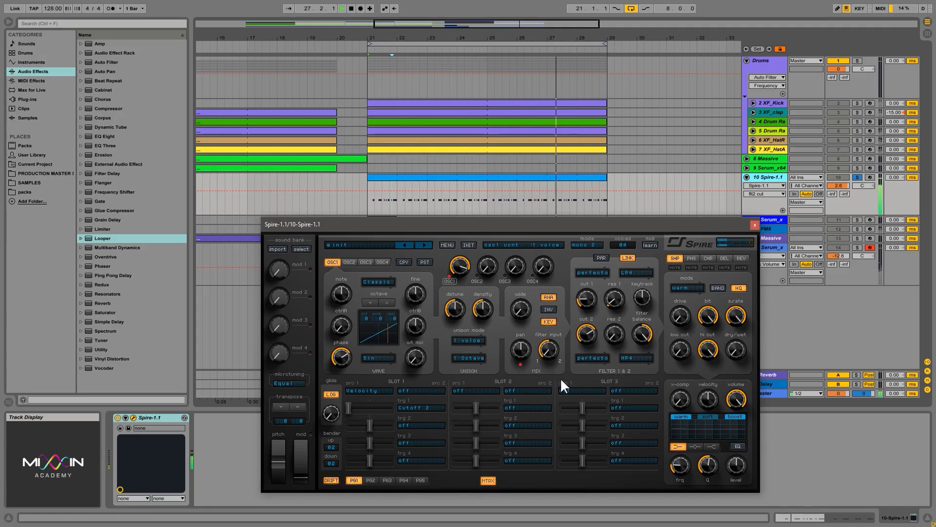
pyautogui.press('space')
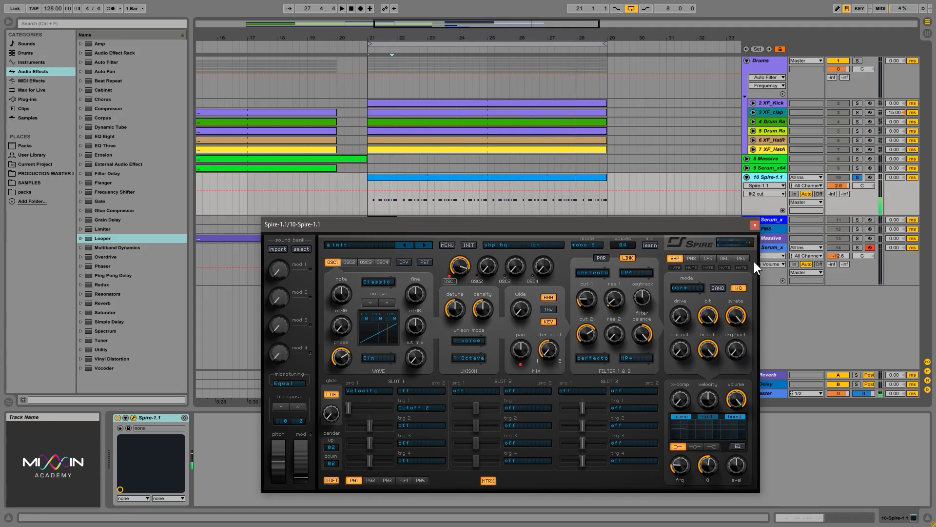
pyautogui.click(754, 225)
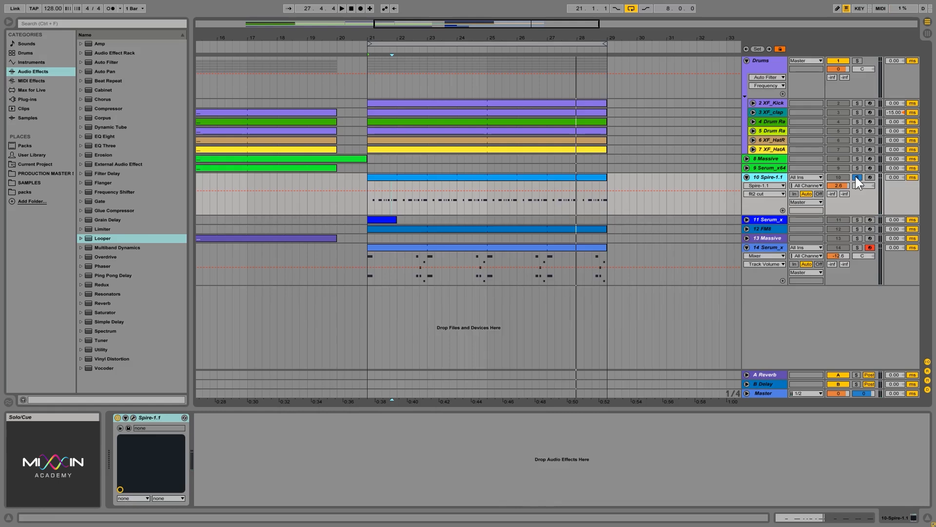
pyautogui.press('space')
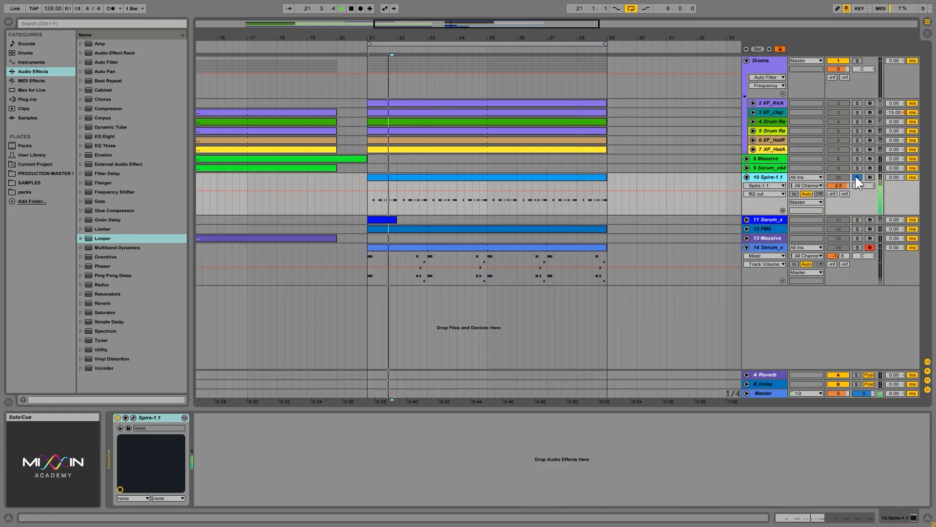
pyautogui.click(857, 177)
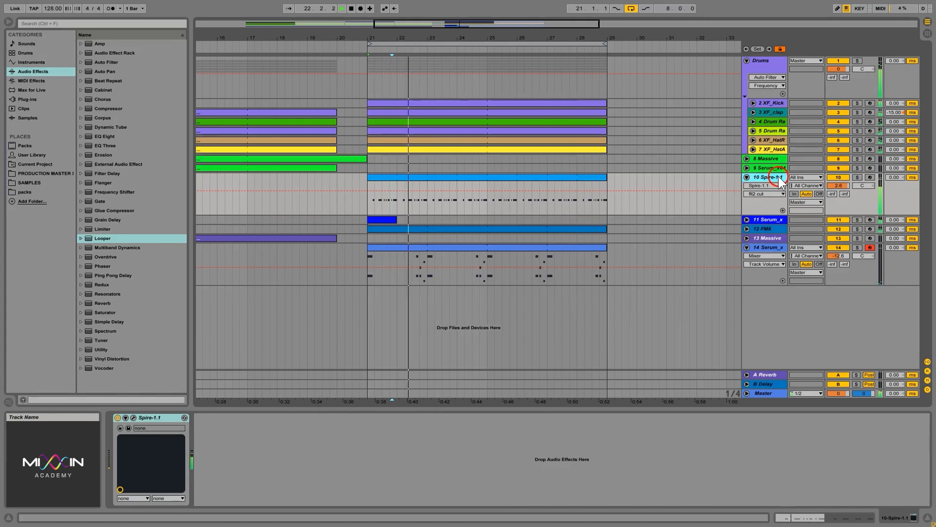
# - Fine-tune Spire's filter 2 cutoff to 775 while the full drop plays, and close the synth window
pyautogui.click(133, 418)
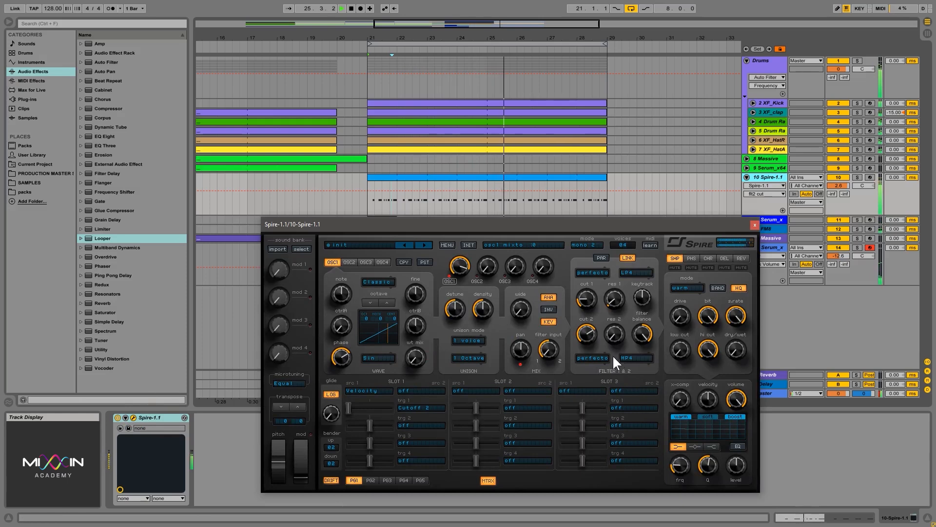
pyautogui.moveTo(587, 331); pyautogui.dragTo(592, 271)
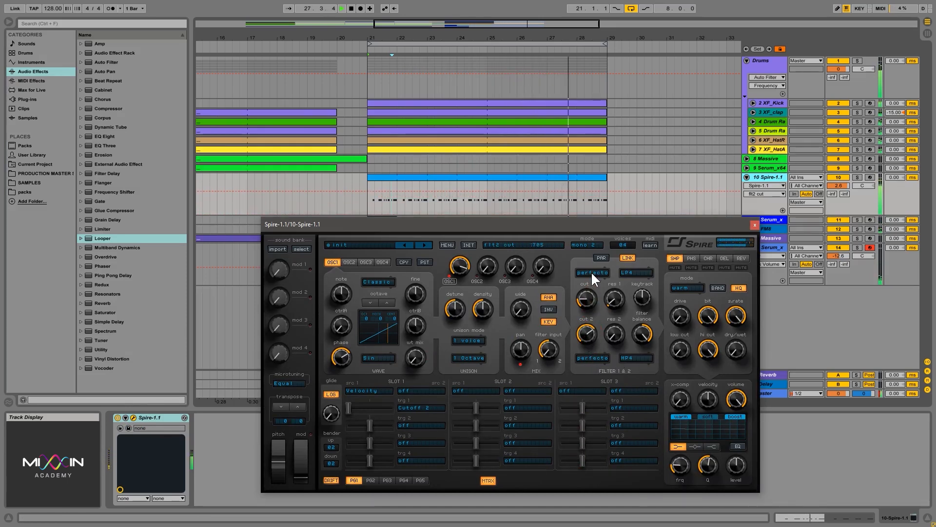
pyautogui.click(755, 225)
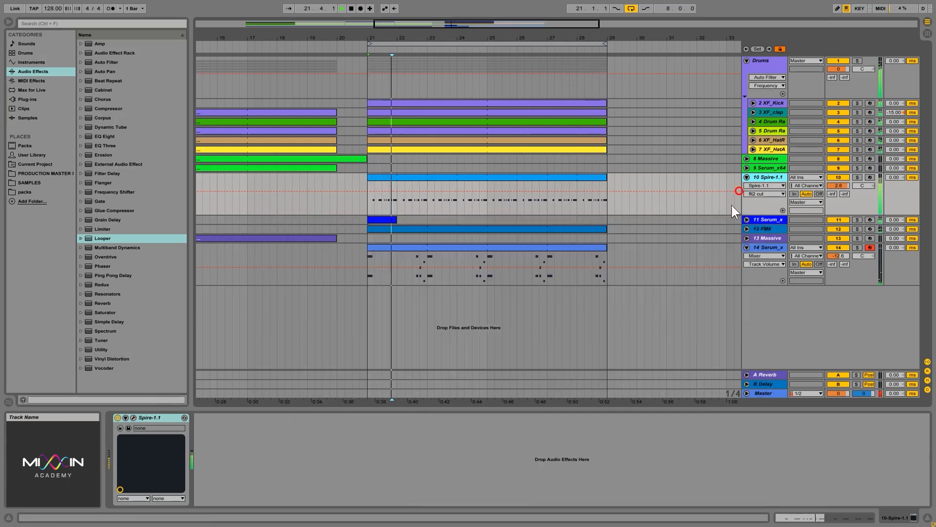
pyautogui.click(133, 417)
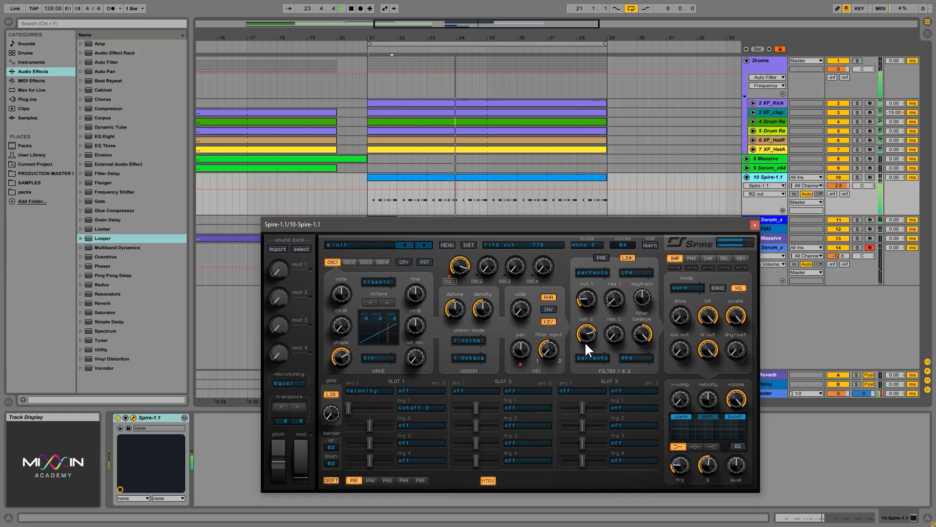
pyautogui.moveTo(587, 339); pyautogui.dragTo(586, 337)
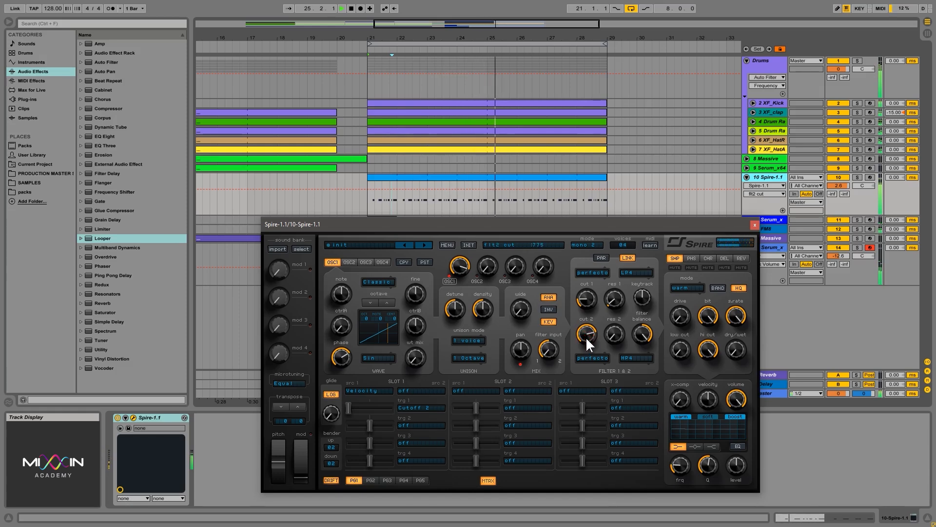
pyautogui.click(755, 225)
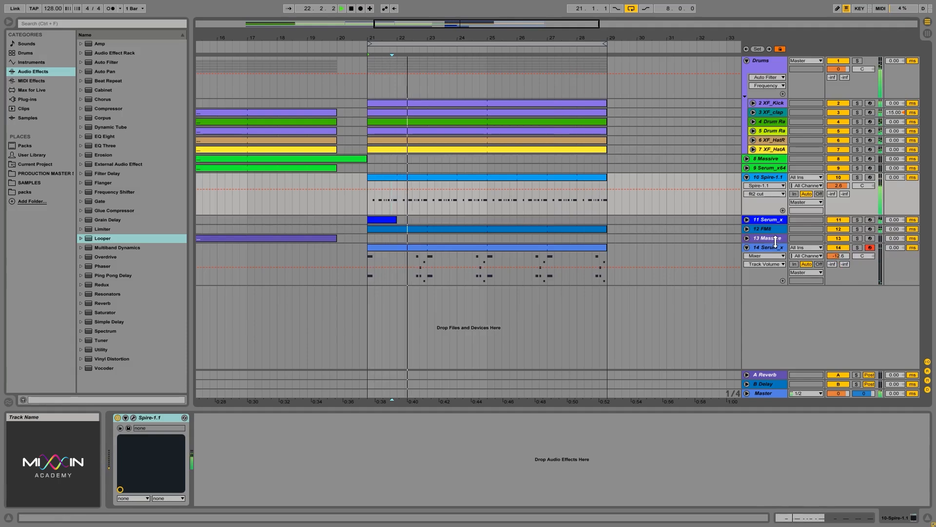
# - Stop playback, save the project and unfold the FM8 track 12
pyautogui.click(758, 252)
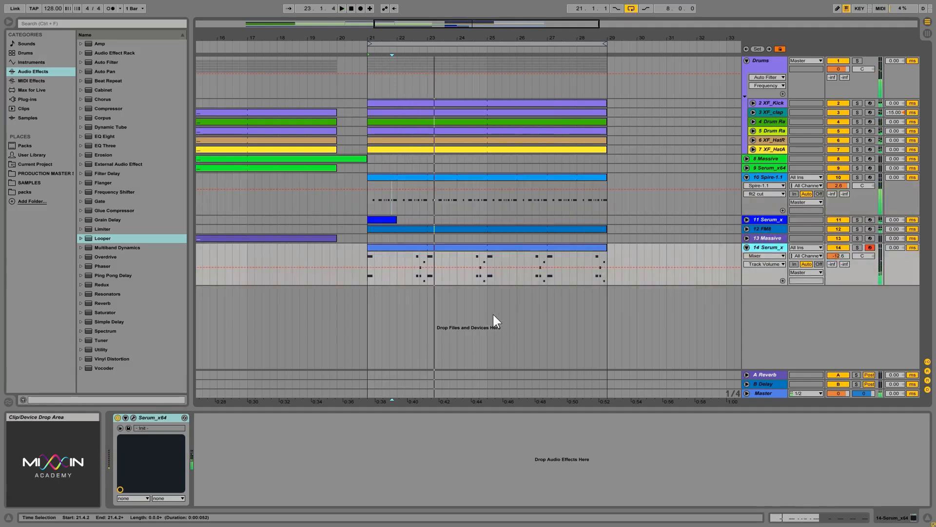
pyautogui.hotkey('ctrl', 's')
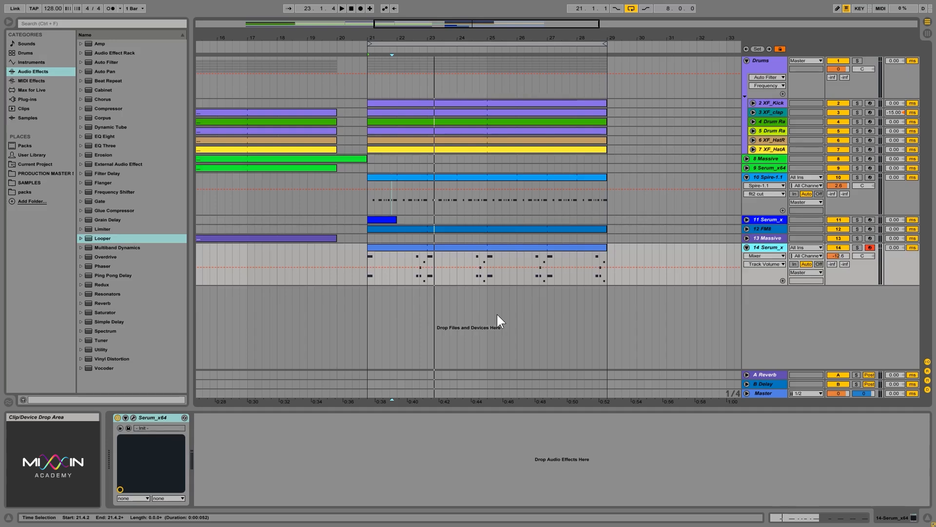
pyautogui.click(747, 229)
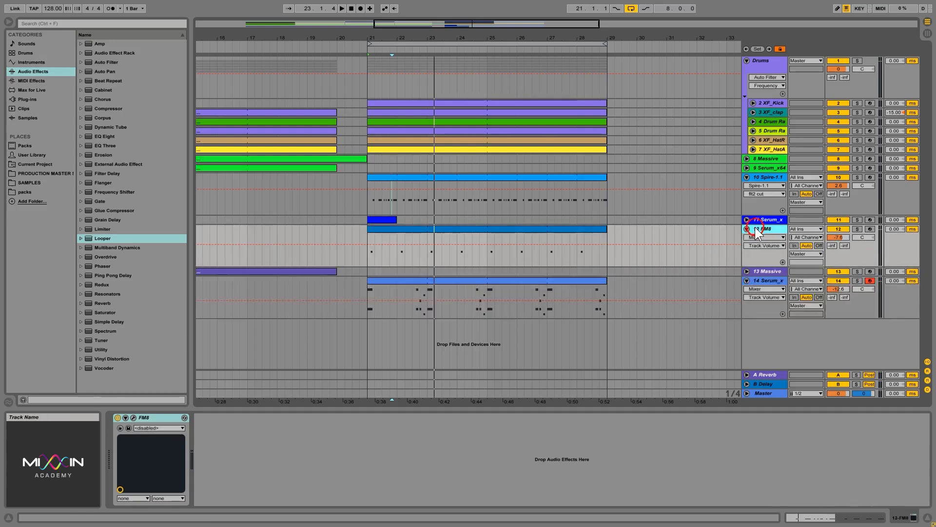
# - In the FM8 clip, add two short A2 notes late in beat 2 of bar 1, with velocities of 24 and 54
pyautogui.click(510, 229)
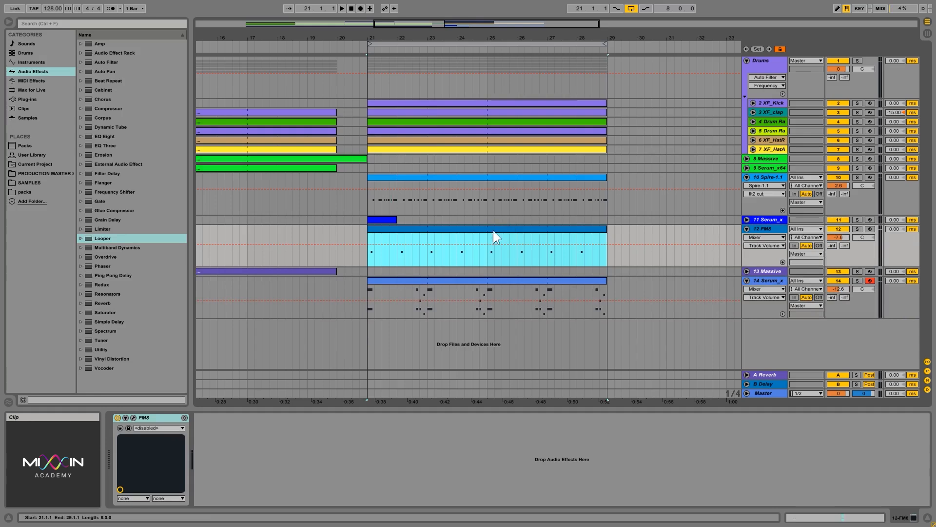
pyautogui.doubleClick(466, 229)
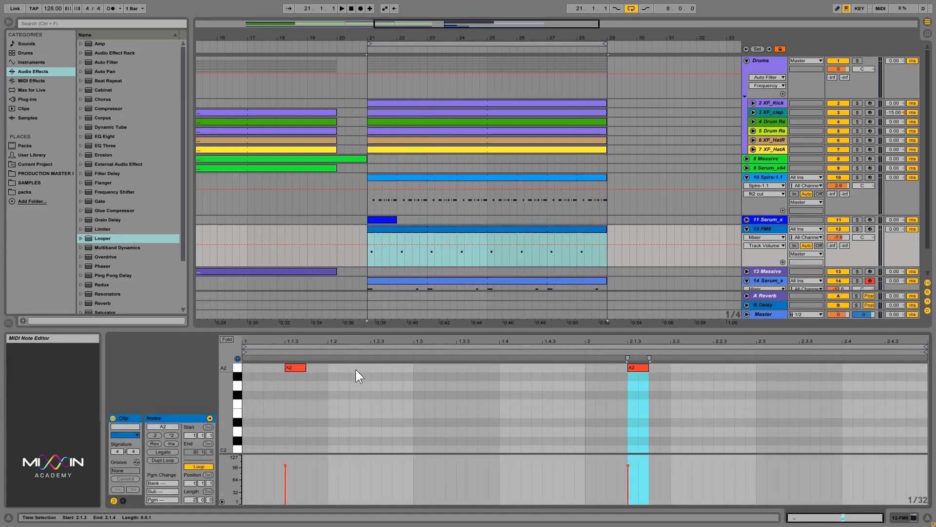
pyautogui.doubleClick(374, 369)
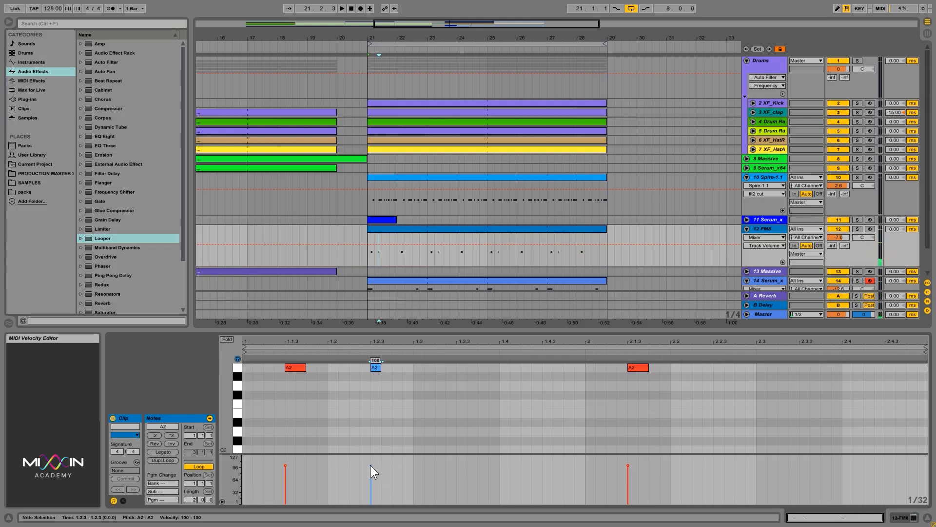
pyautogui.moveTo(371, 464); pyautogui.dragTo(372, 497)
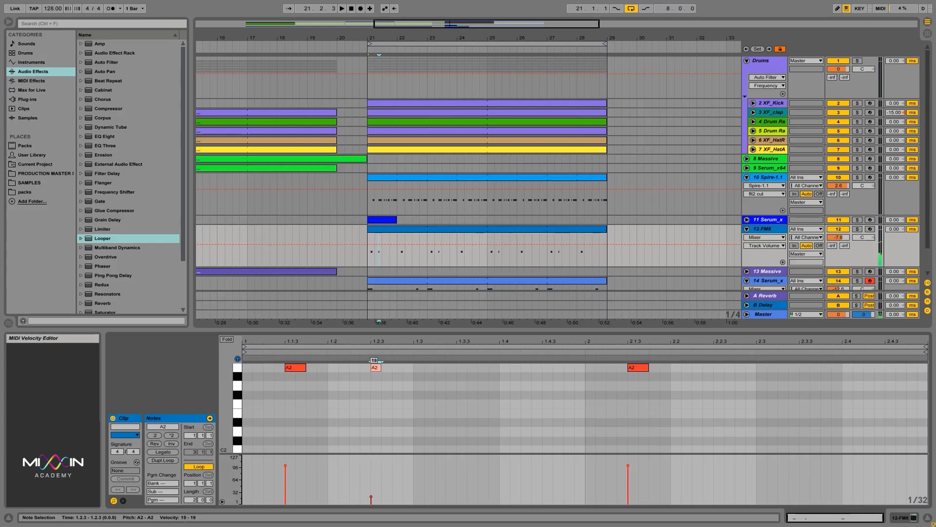
pyautogui.doubleClick(396, 367)
pyautogui.moveTo(393, 467); pyautogui.dragTo(370, 493)
pyautogui.click(393, 484)
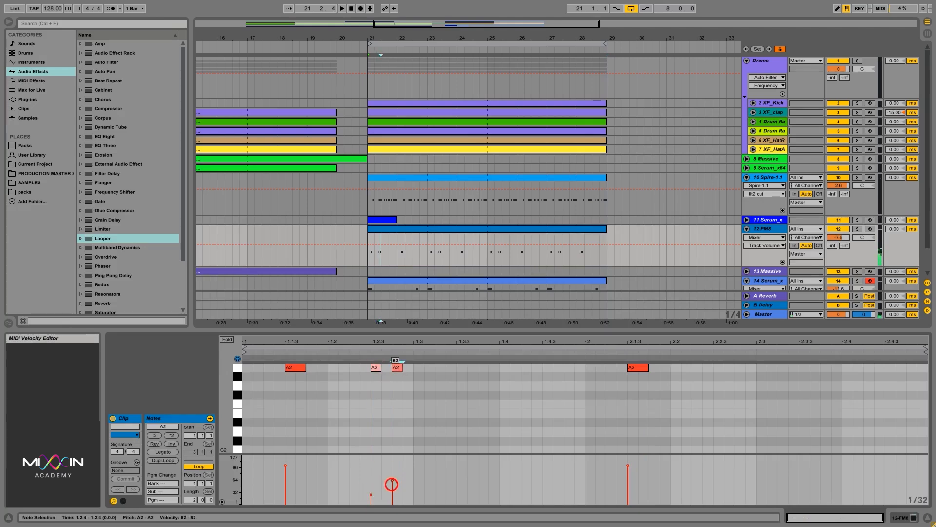
# - Move the two quiet A2 notes earlier so the first starts at 1.2.1, and audition the pattern
pyautogui.click(395, 61)
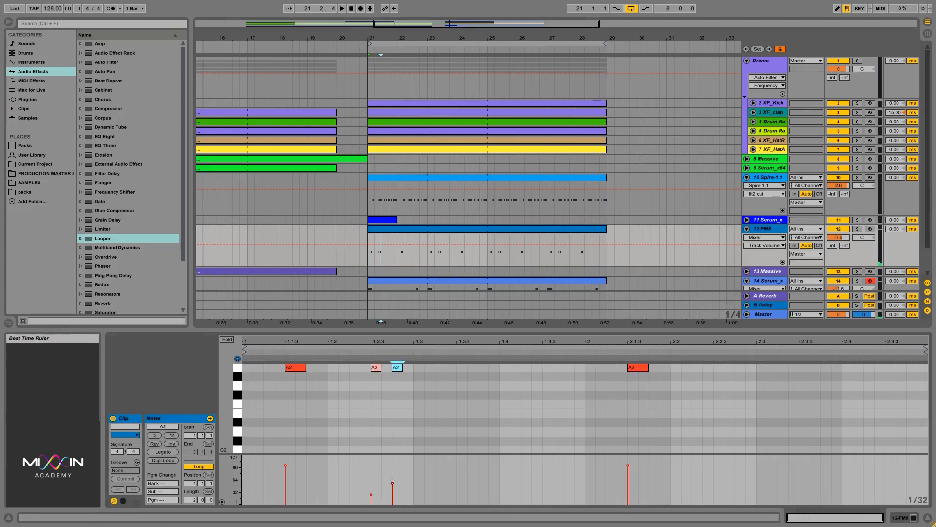
pyautogui.moveTo(362, 39); pyautogui.dragTo(364, 73)
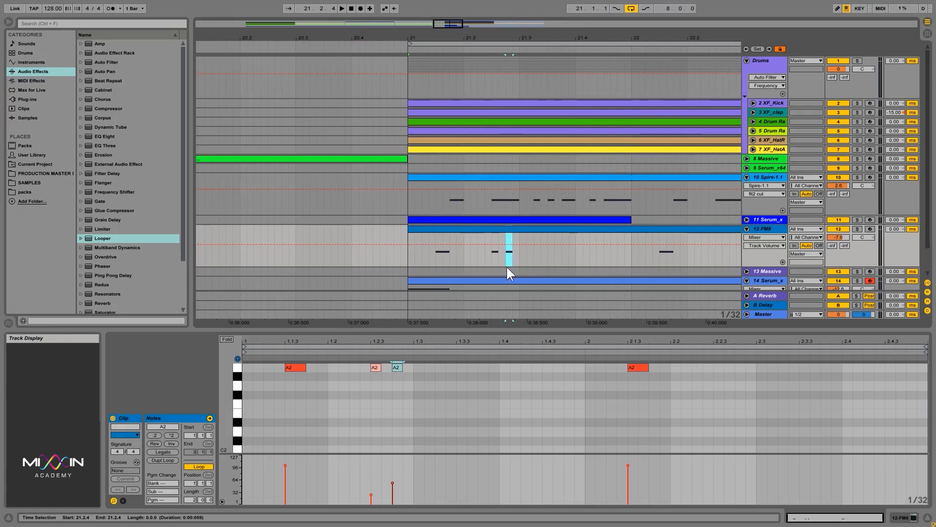
pyautogui.moveTo(415, 360); pyautogui.dragTo(334, 369)
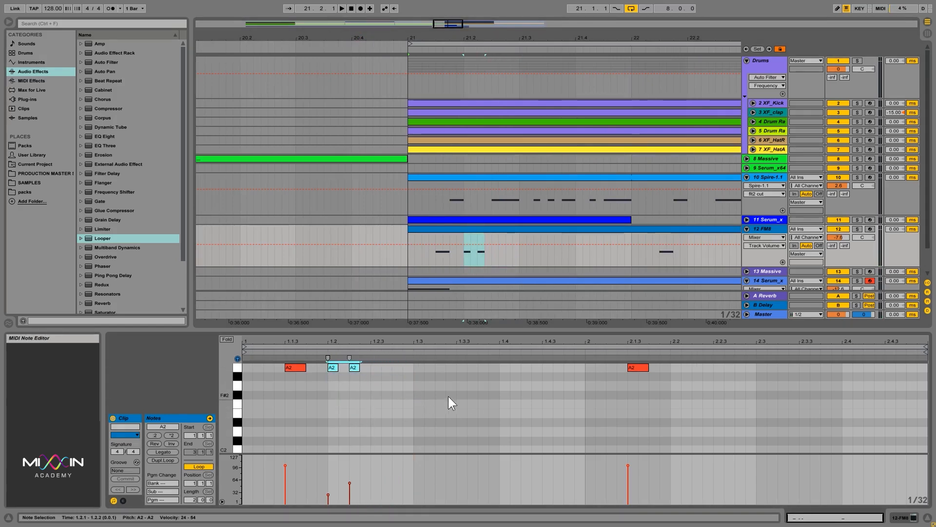
pyautogui.press('space')
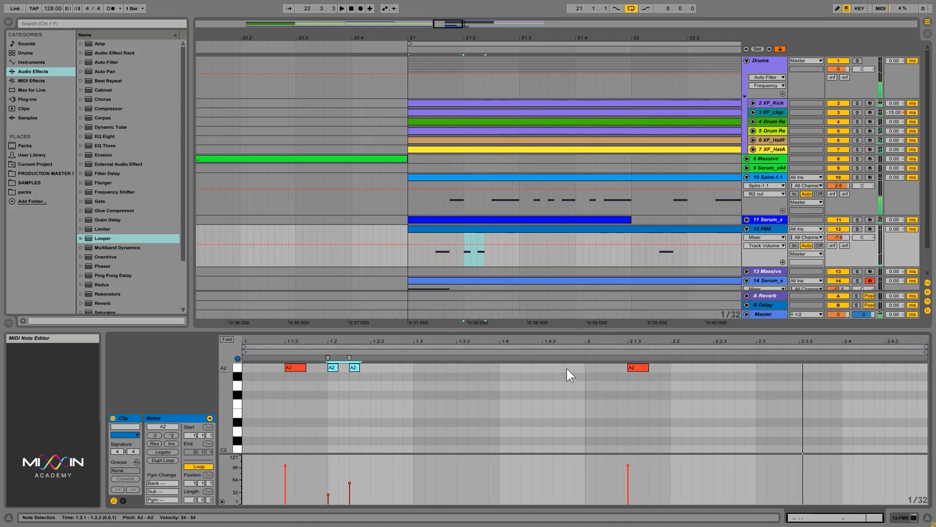
# - Duplicate the FM8 clip's first-bar notes into bar 2 and audition the result with the full drop
pyautogui.moveTo(584, 379); pyautogui.dragTo(215, 333)
pyautogui.hotkey('ctrl', 'd')
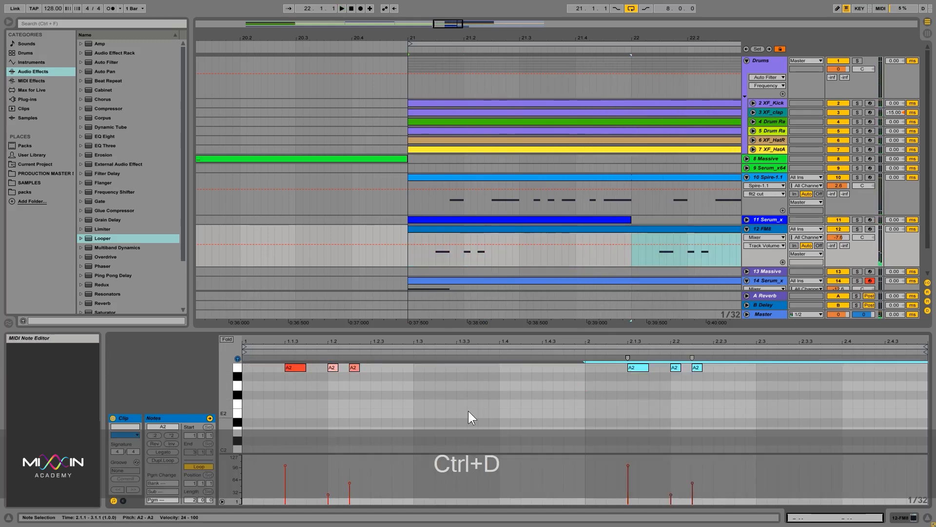
pyautogui.press('space')
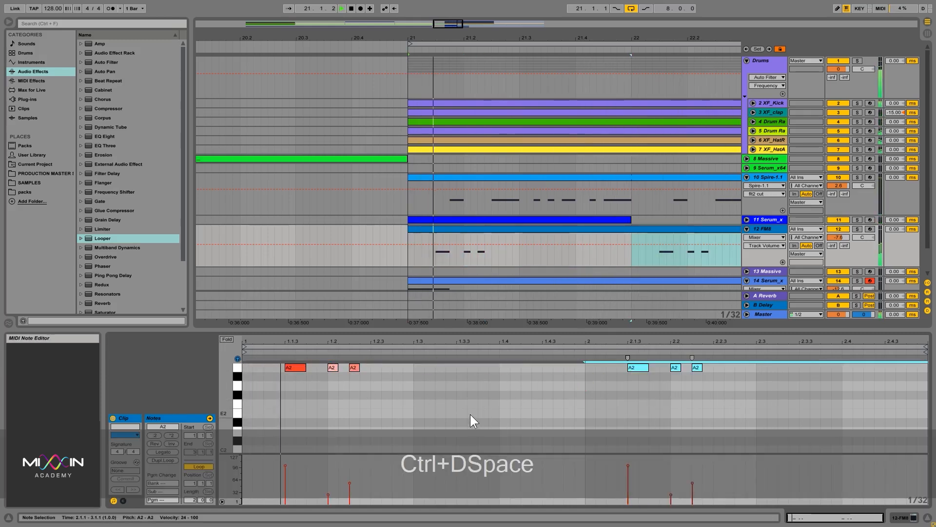
pyautogui.click(510, 396)
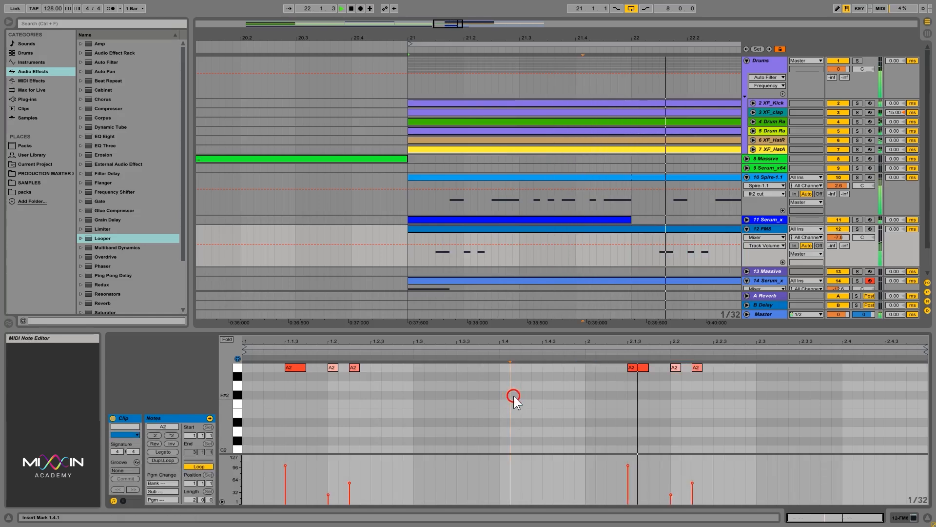
pyautogui.press('space')
# - Add short A2 pickup notes at 2.1.2 and 1.1.2, lowering both velocities, with the 1.1.2 note at 33
pyautogui.doubleClick(610, 367)
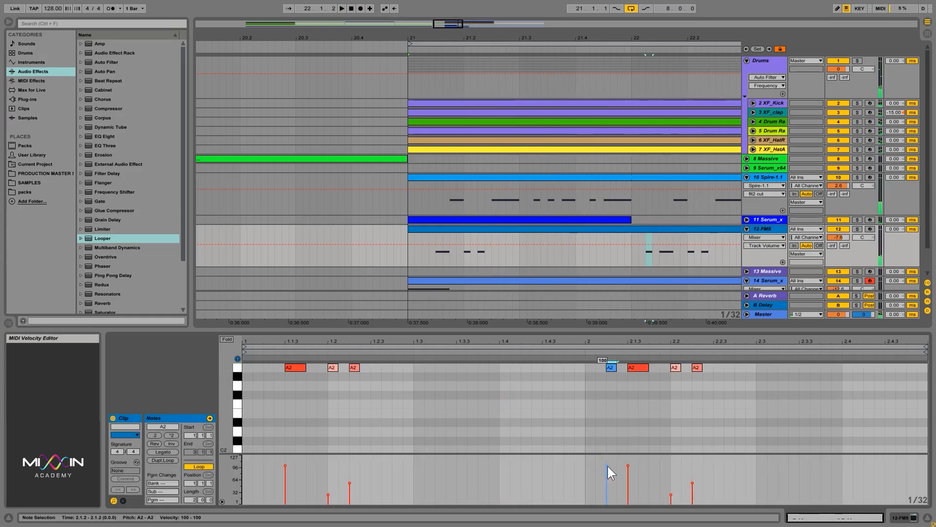
pyautogui.moveTo(607, 466); pyautogui.dragTo(607, 489)
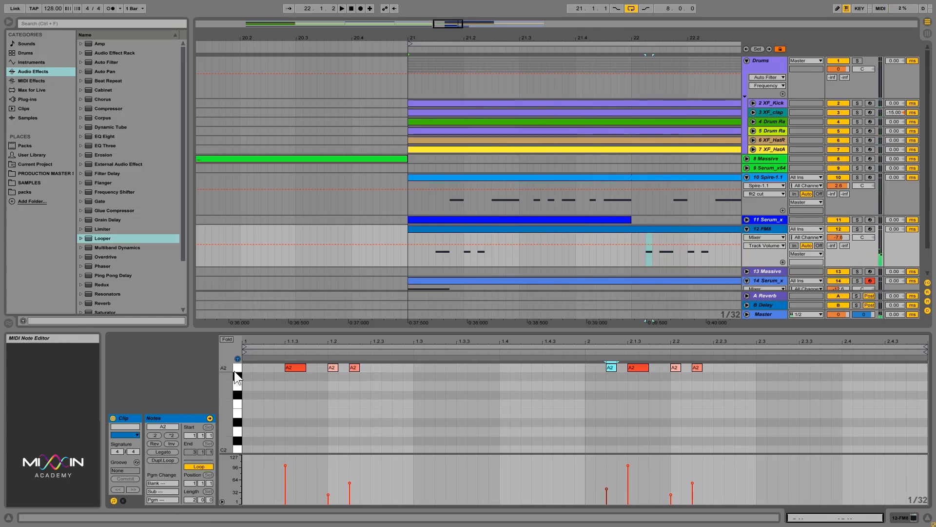
pyautogui.doubleClick(268, 368)
pyautogui.moveTo(264, 464); pyautogui.dragTo(264, 493)
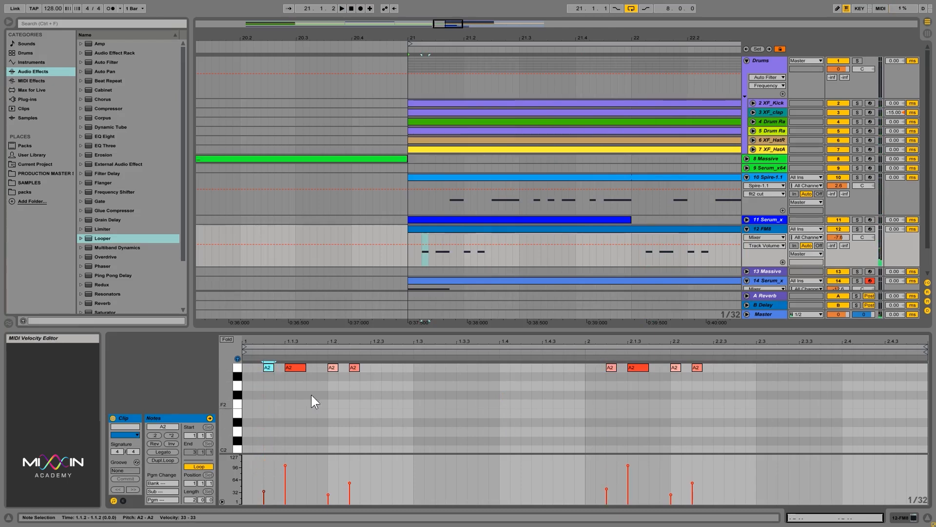
# - Play the drop, solo the FM8 track to check its new pattern, and unsolo it to hear the full mix
pyautogui.press('space')
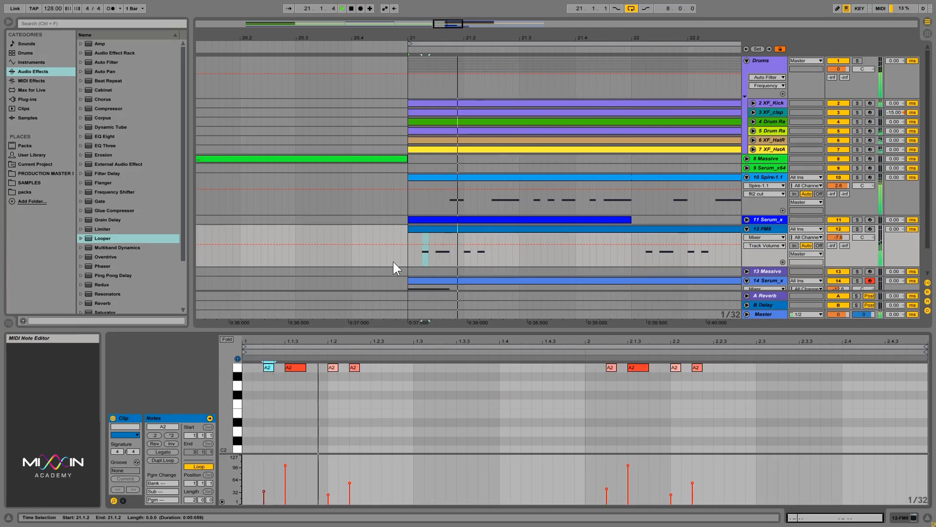
pyautogui.click(859, 229)
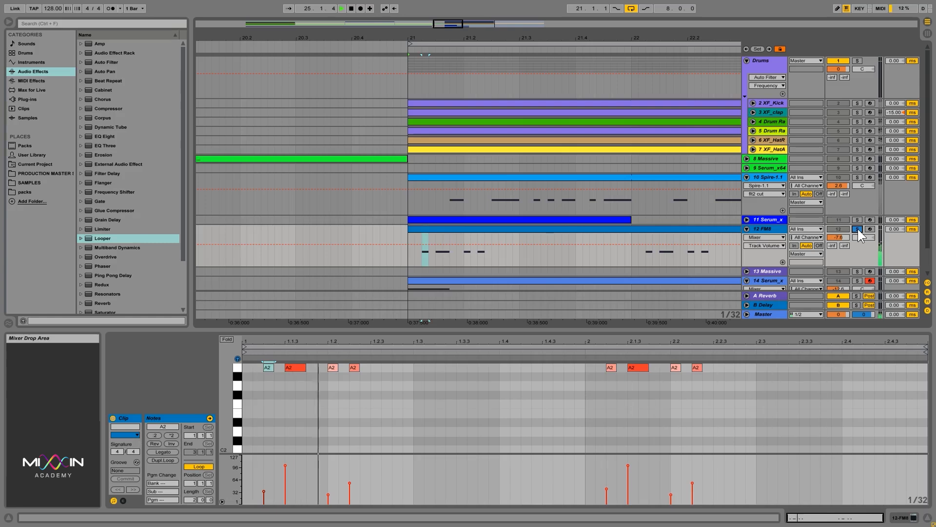
pyautogui.click(859, 229)
pyautogui.press('space')
pyautogui.press('space')
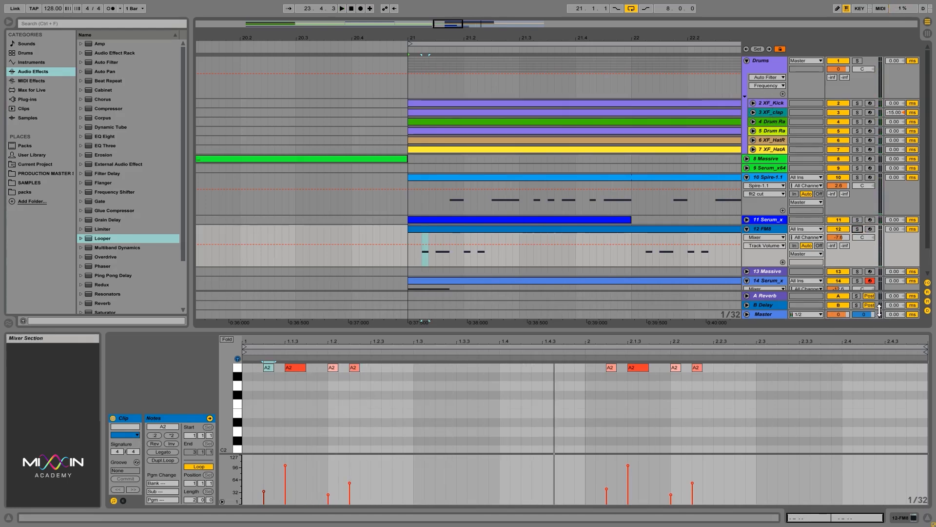
# - Fold the FM8 and Spire tracks, and select and unfold drum tracks 2 to 7 together
pyautogui.click(748, 230)
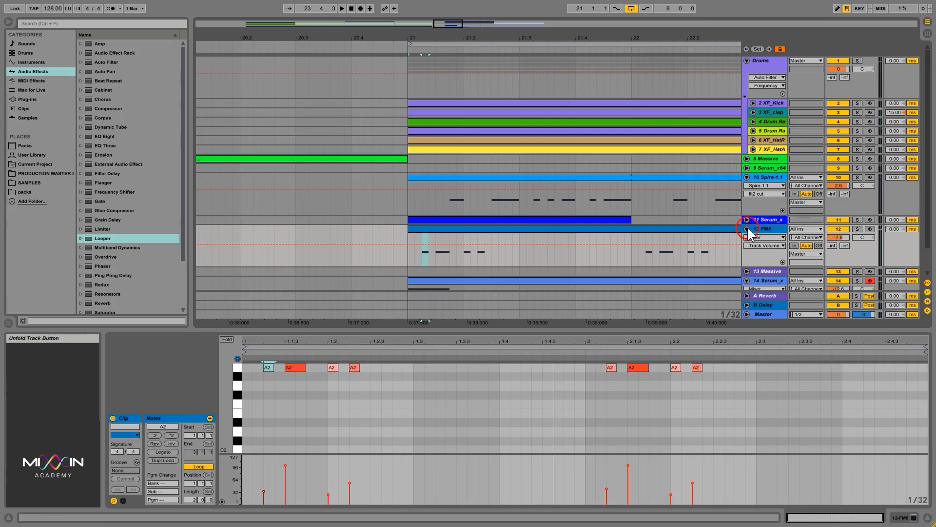
pyautogui.click(747, 176)
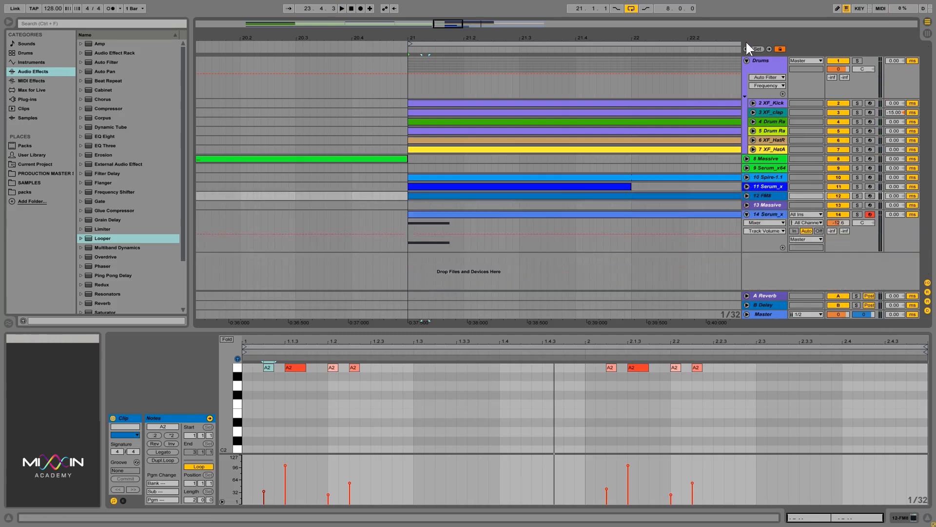
pyautogui.click(767, 100)
pyautogui.click(764, 228)
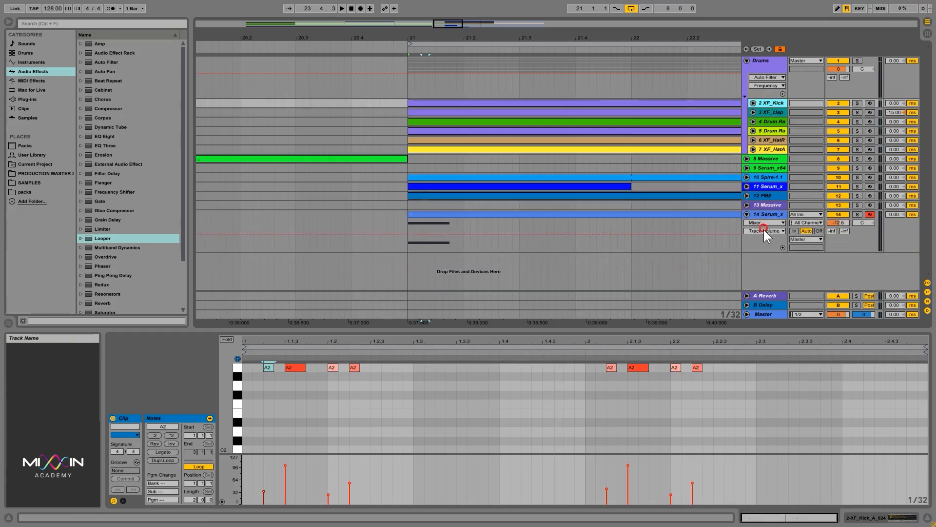
pyautogui.keyDown('shift'); pyautogui.click(772, 150); pyautogui.keyUp('shift')
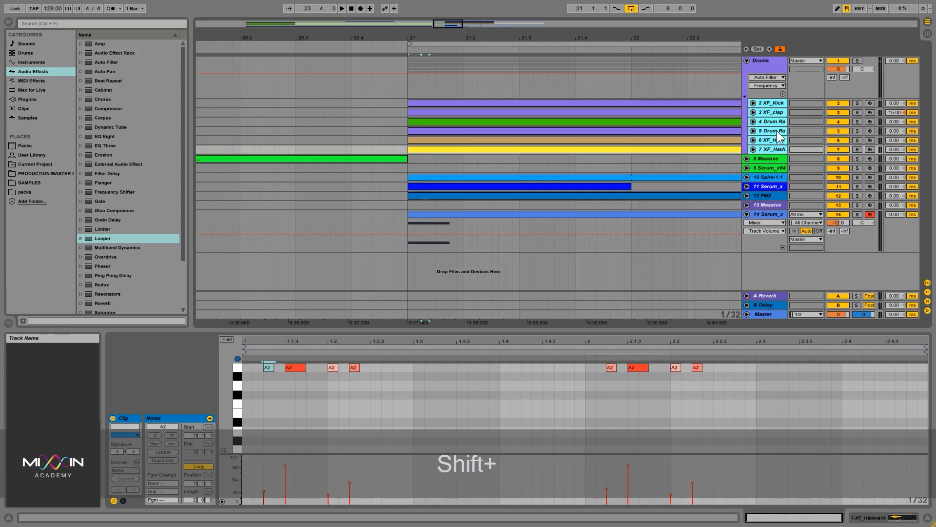
pyautogui.click(754, 103)
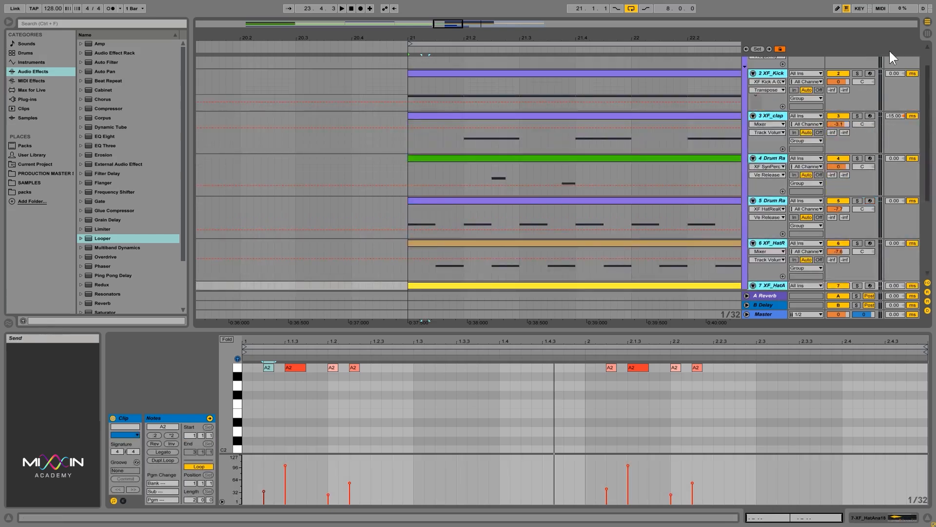
# - With drum tracks 2 to 7 selected, enter -5 dB as the XF_Kick volume, and collapse the Drums group
pyautogui.click(838, 83)
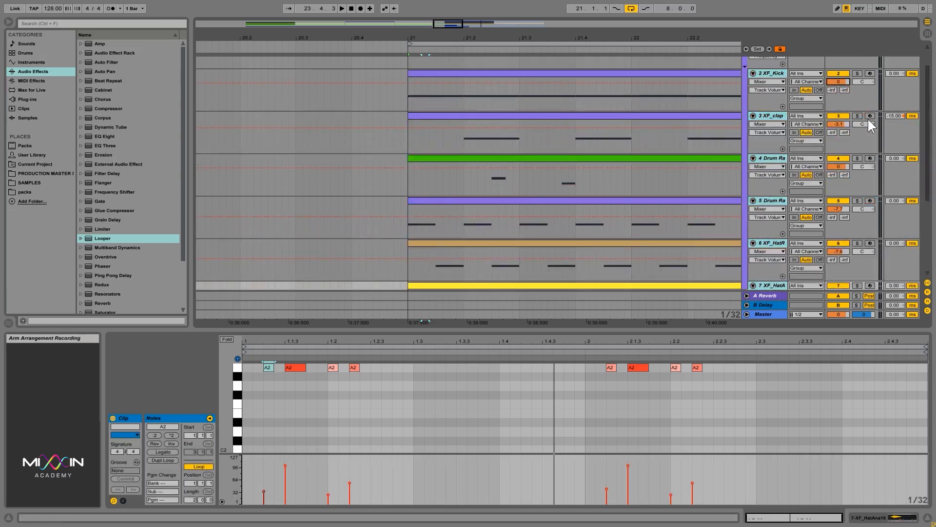
pyautogui.write('-5')
pyautogui.press('Return')
pyautogui.scroll(2, 726, 115)
pyautogui.click(747, 61)
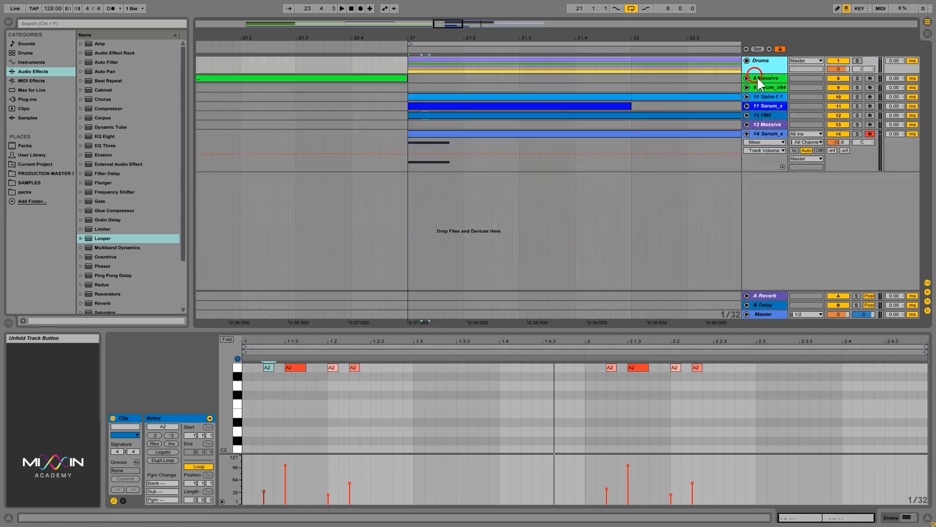
# - Select tracks 8 to 14 and lower their volumes together, bringing track 14 to -18.6 dB, and play the drop
pyautogui.keyDown('shift'); pyautogui.click(757, 133); pyautogui.keyUp('shift')
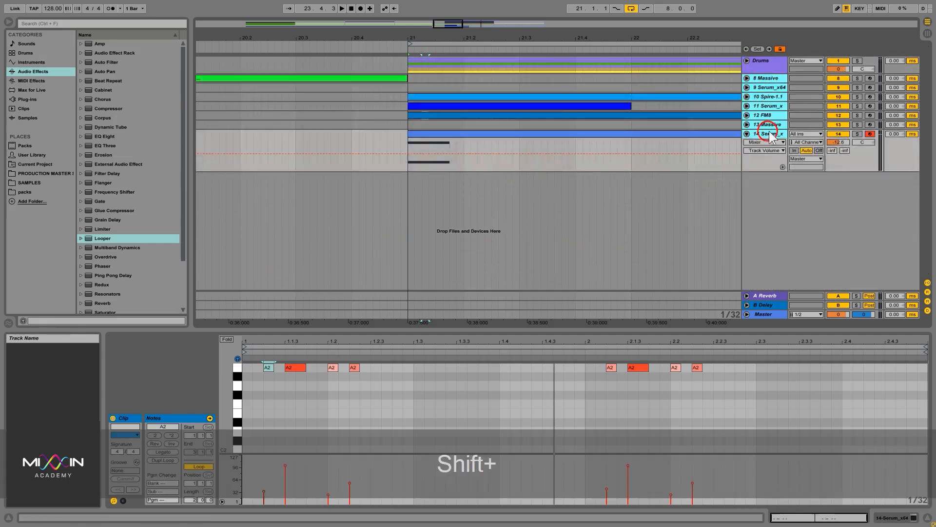
pyautogui.keyDown('shift'); pyautogui.click(845, 150); pyautogui.keyUp('shift')
pyautogui.hotkey('shift', 'Down')
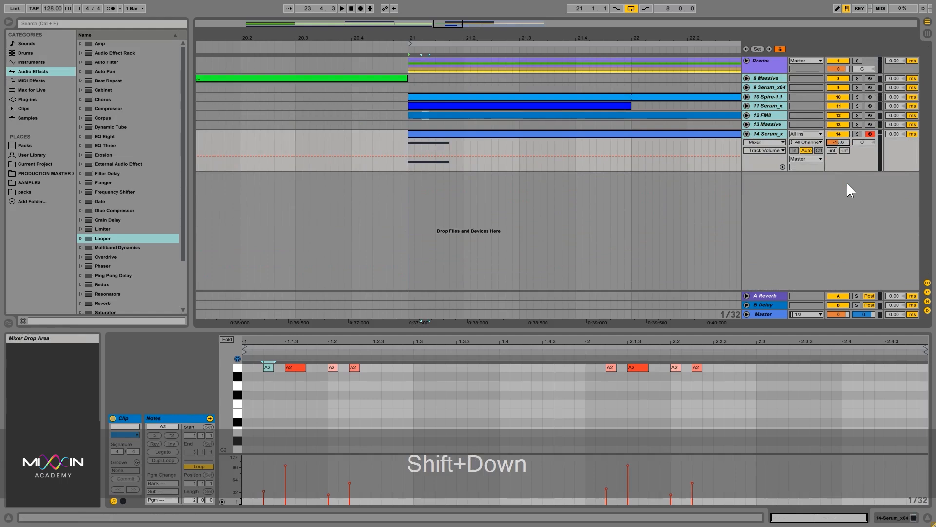
pyautogui.hotkey('shift', 'Down')
pyautogui.press('space')
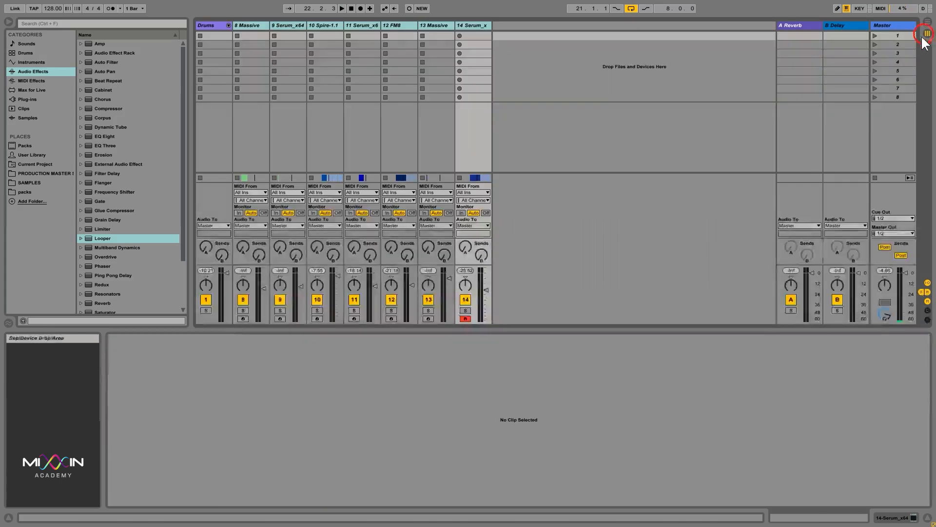
# - Switch to Session view, enlarge the mixer during playback to inspect the track levels, and reset the Master peak reading
pyautogui.click(927, 33)
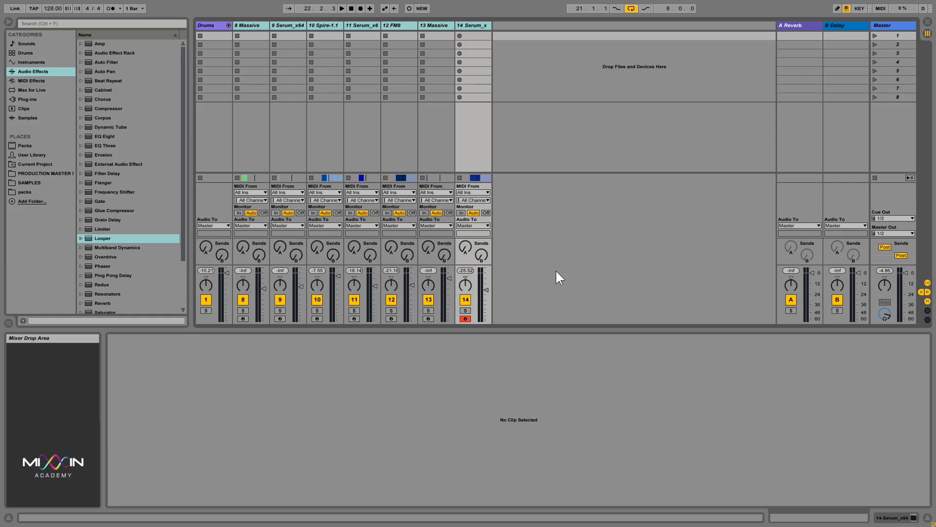
pyautogui.press('space')
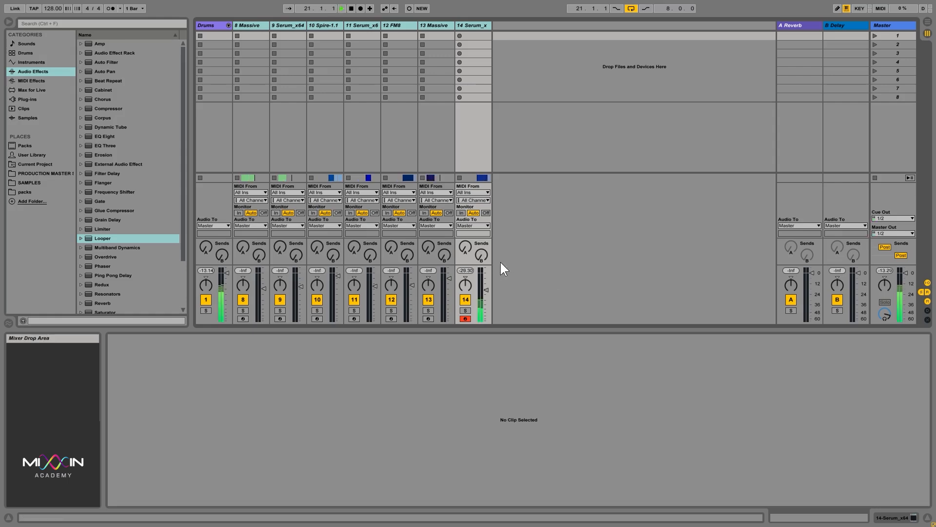
pyautogui.click(472, 264)
pyautogui.moveTo(473, 263); pyautogui.dragTo(471, 185)
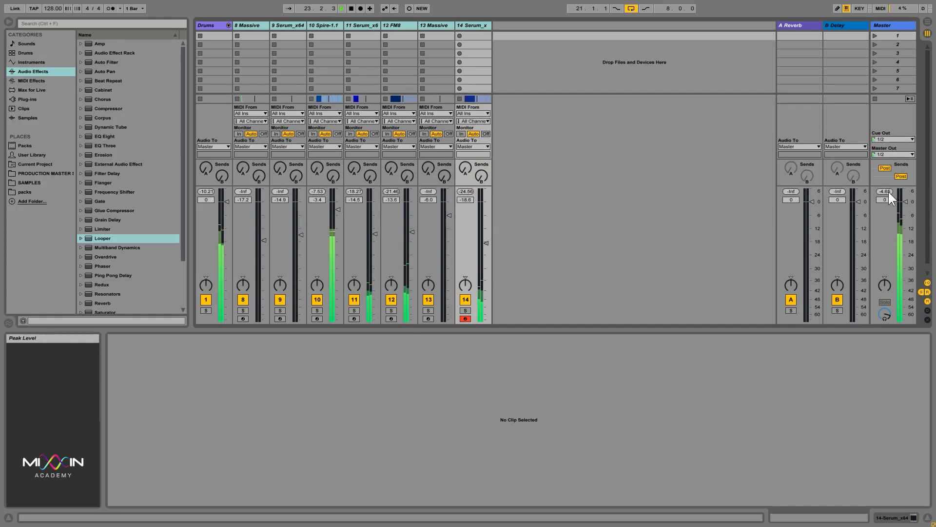
pyautogui.click(892, 240)
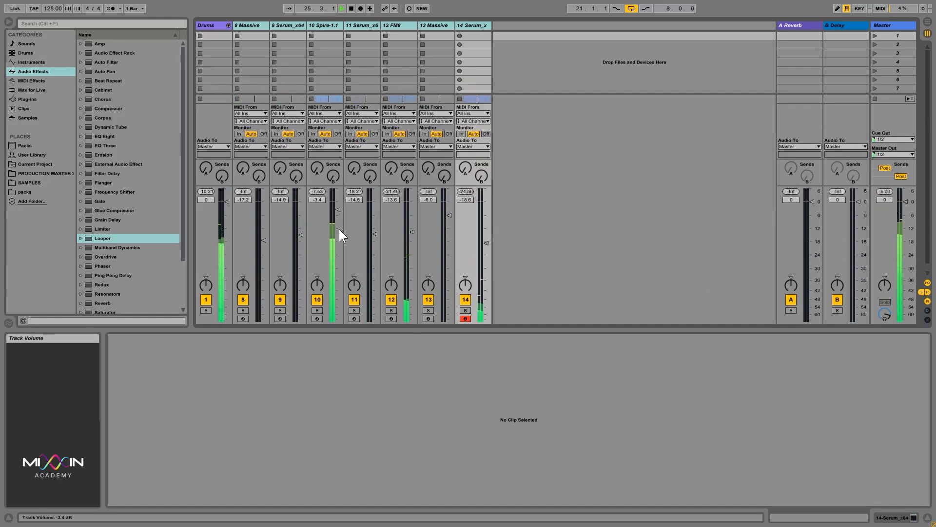
# - Lower the volumes of tracks 8 to 14 together by 2 dB, bringing Spire to -5.4 dB, and stop playback
pyautogui.moveTo(337, 206); pyautogui.dragTo(338, 214)
pyautogui.click(575, 213)
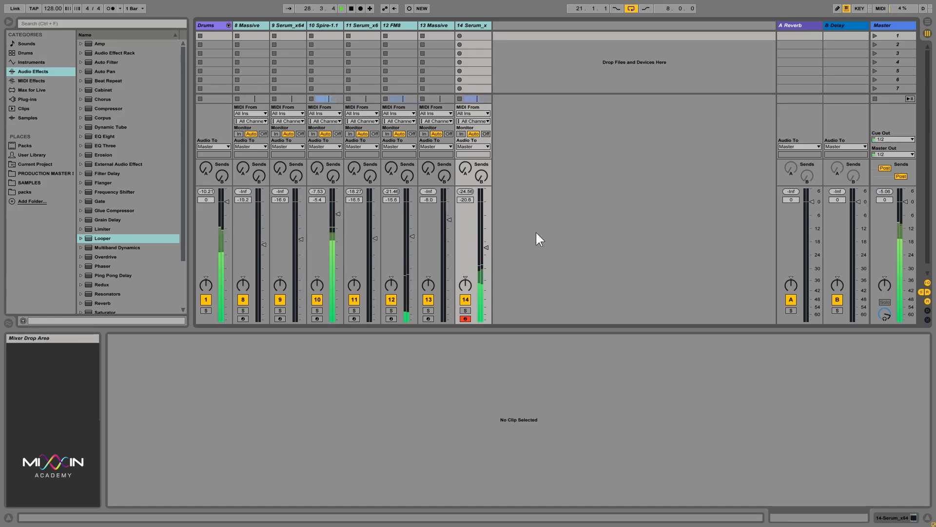
pyautogui.press('space')
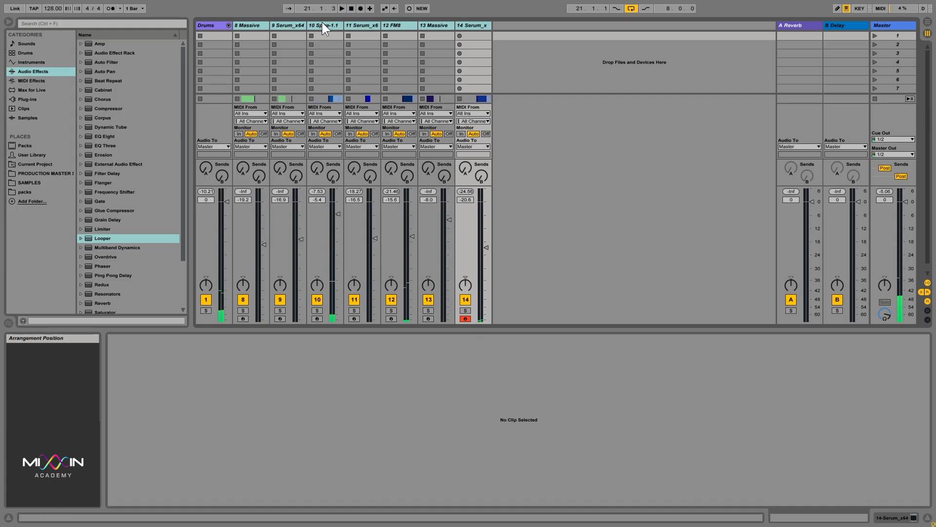
# - Select only the Spire track, set its volume to -6.7 dB while auditioning the drop, and save the project
pyautogui.click(337, 107)
pyautogui.moveTo(338, 213); pyautogui.dragTo(338, 217)
pyautogui.press('space')
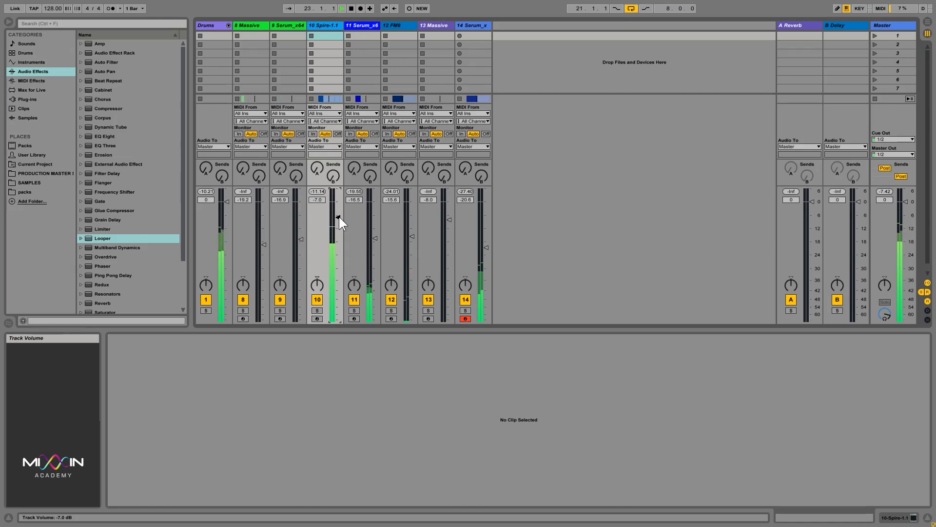
pyautogui.moveTo(338, 216); pyautogui.dragTo(338, 216)
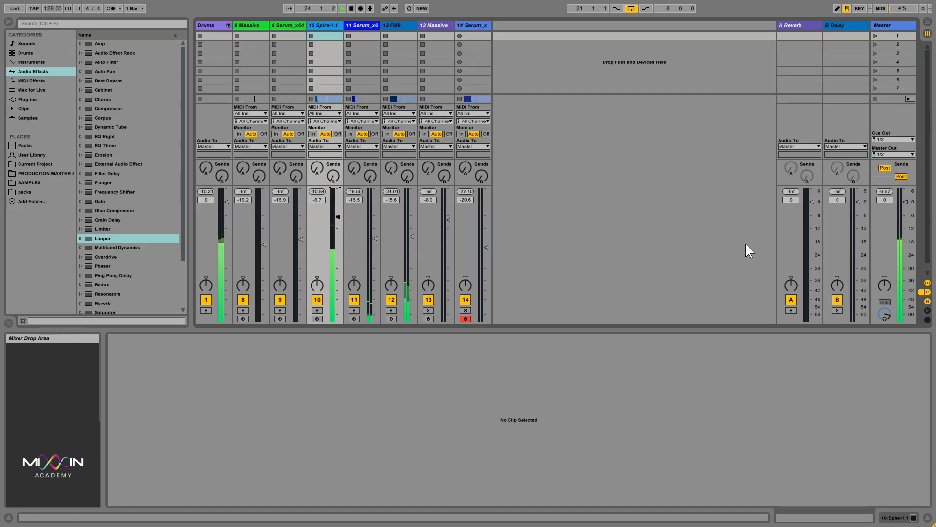
pyautogui.press('space')
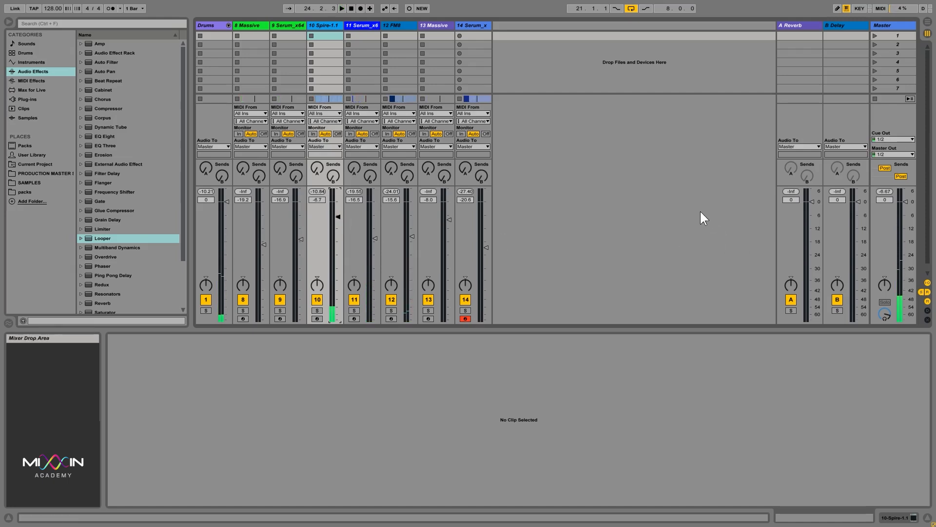
pyautogui.hotkey('ctrl', 's')
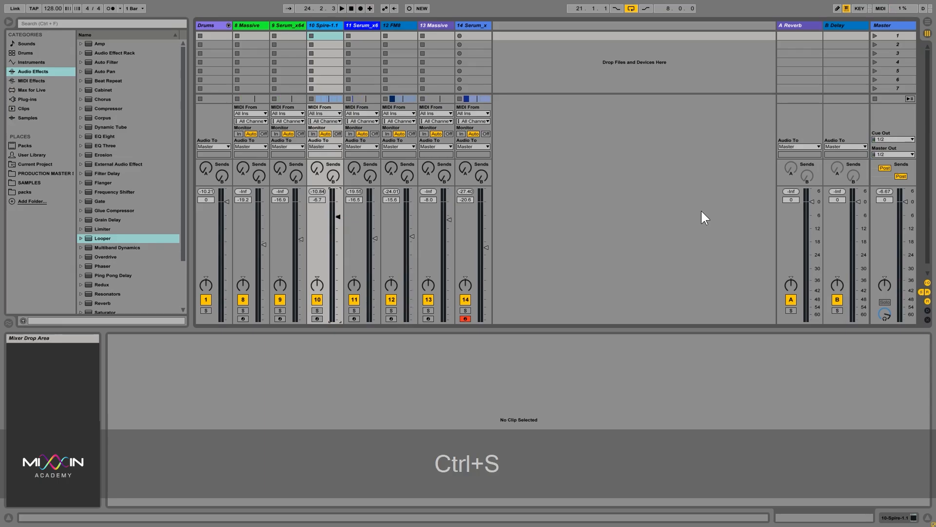